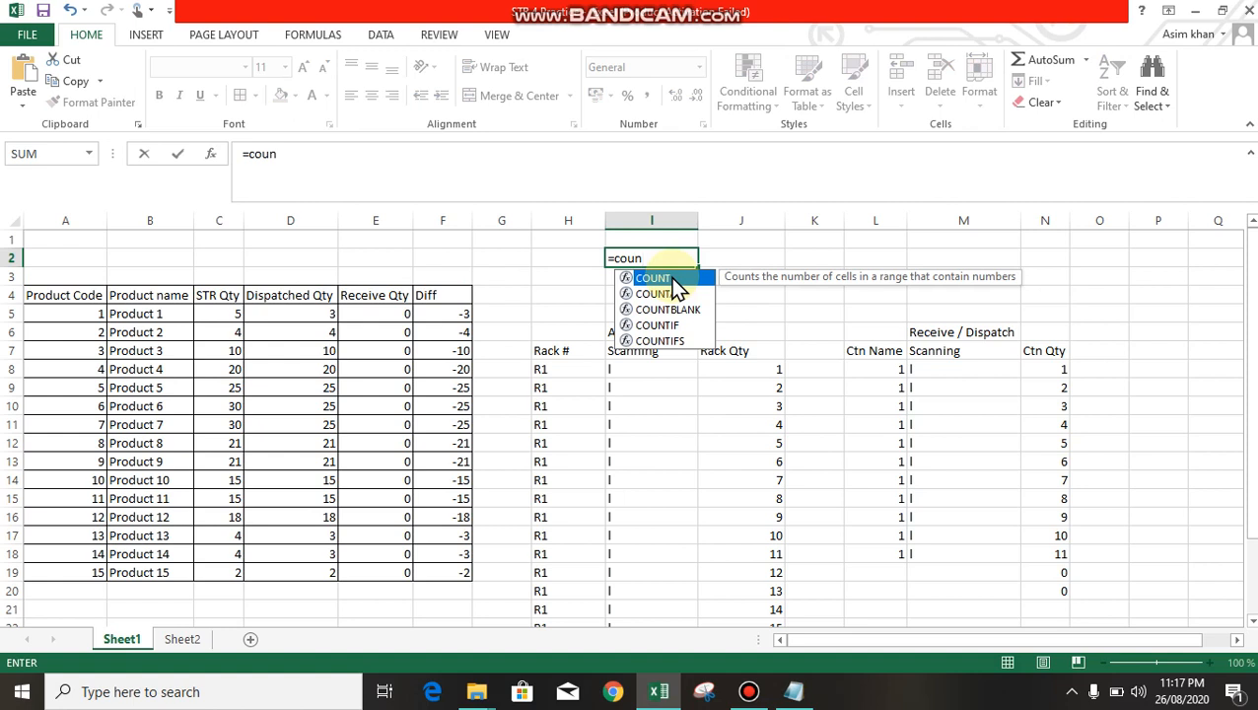
key("Down")
key("Tab")
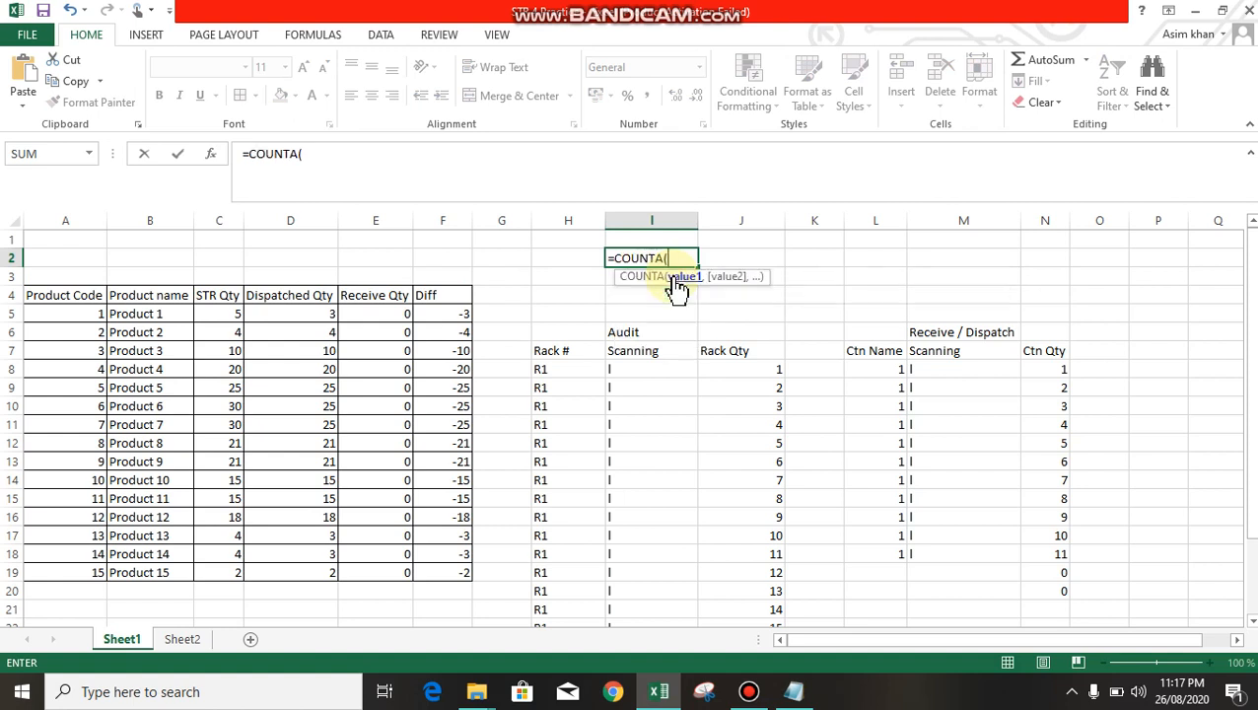
key("BackSpace")
key("BackSpace")
key("Down")
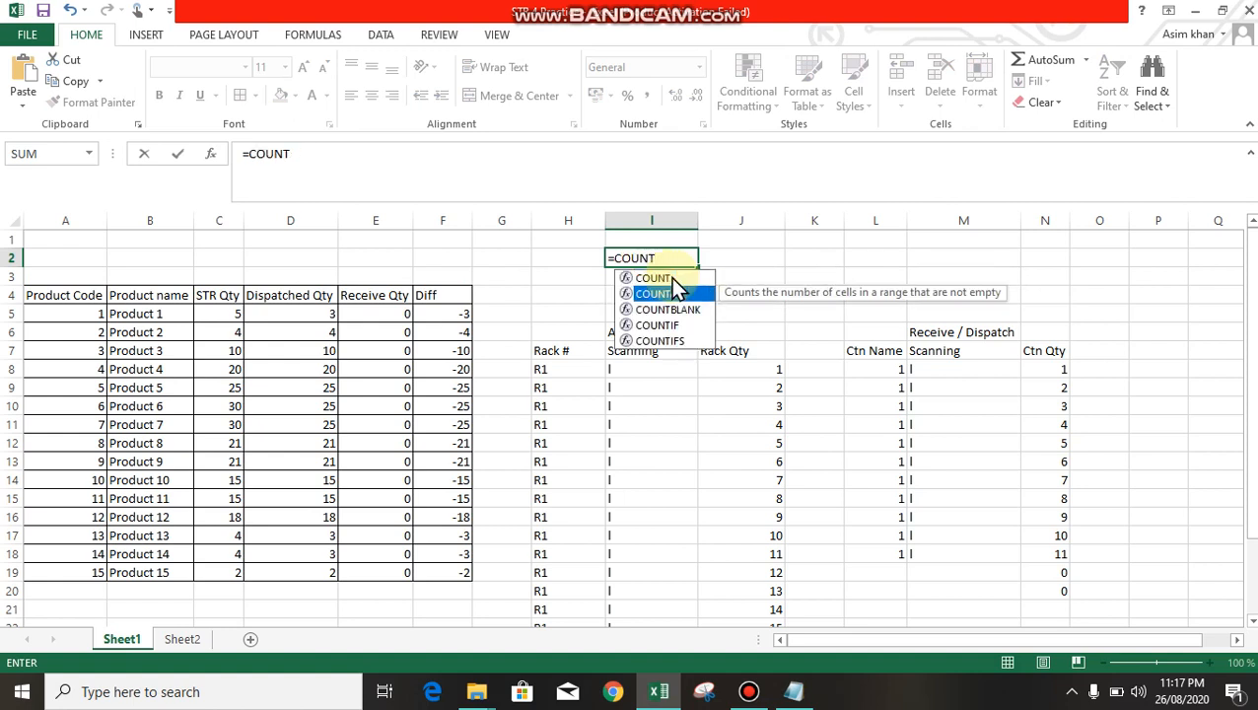
key("Tab")
key("BackSpace")
key("BackSpace")
key("BackSpace")
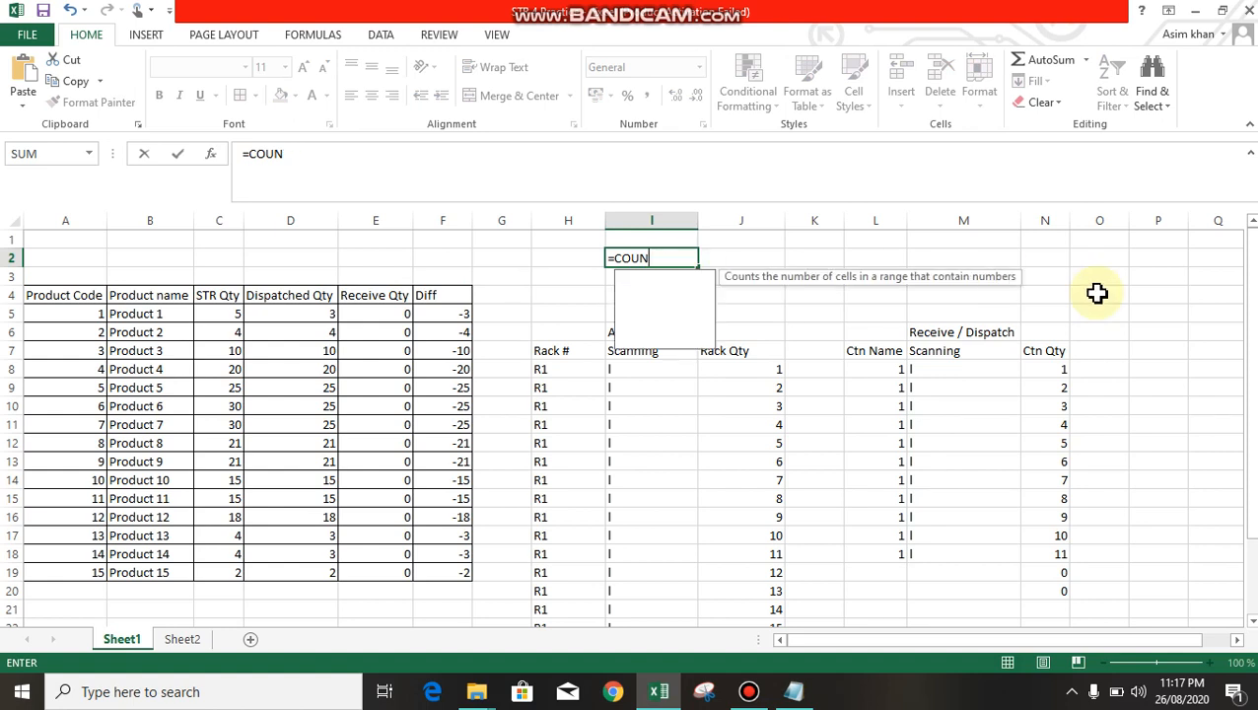
Step: Start a COUNTIF formula in cell I2
key("Down")
key("Down")
key("Down")
key("Tab")
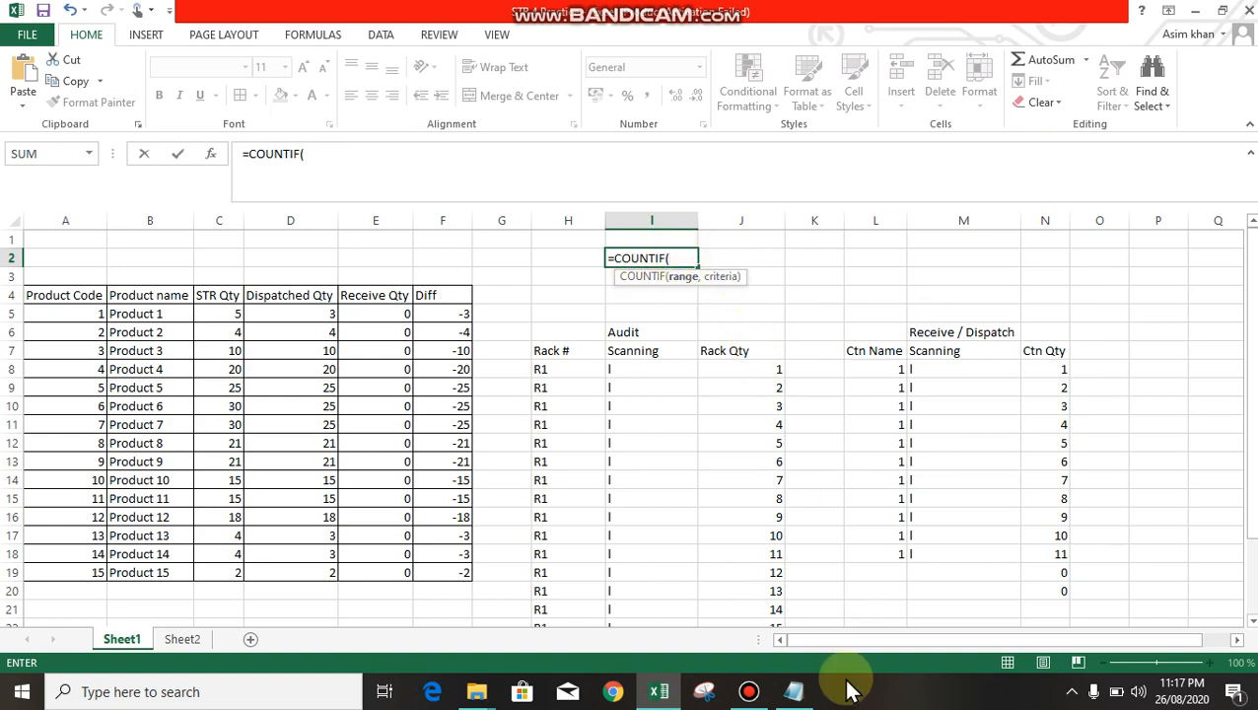
Step: Switch to the Count If notes in Notepad, review the range and criteria explanations, and return to the workbook
left_click(805, 694)
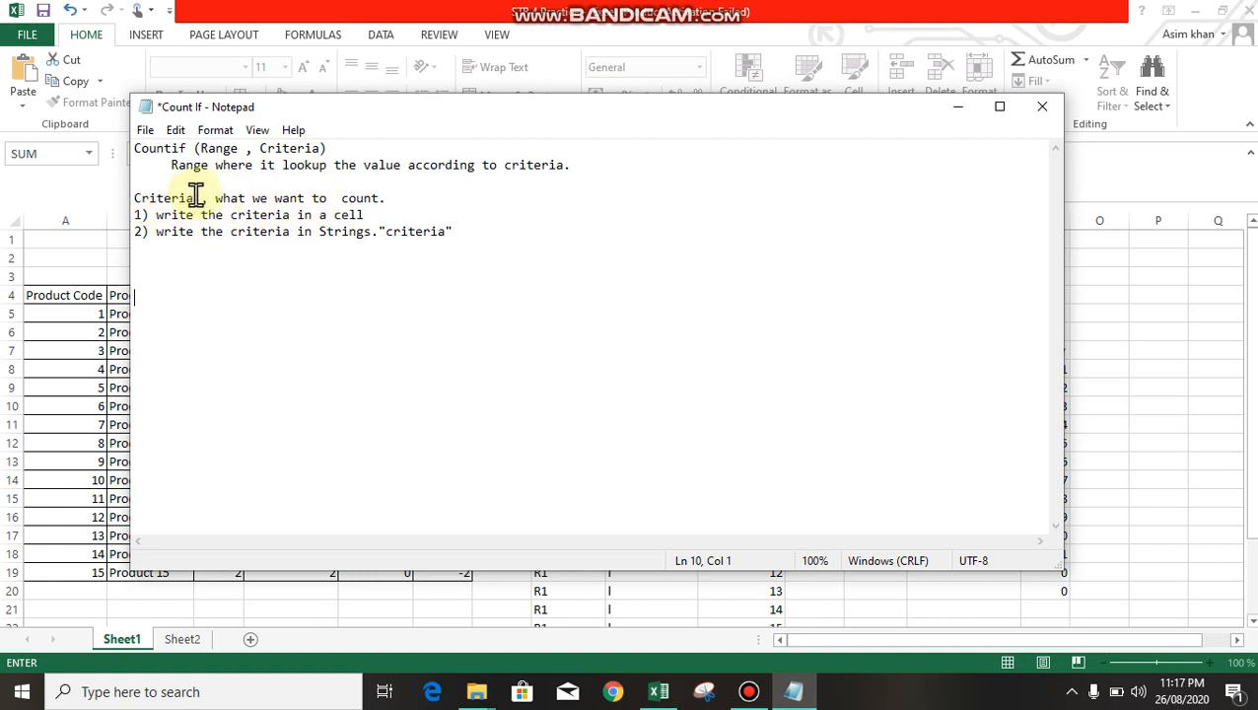
left_click(173, 148)
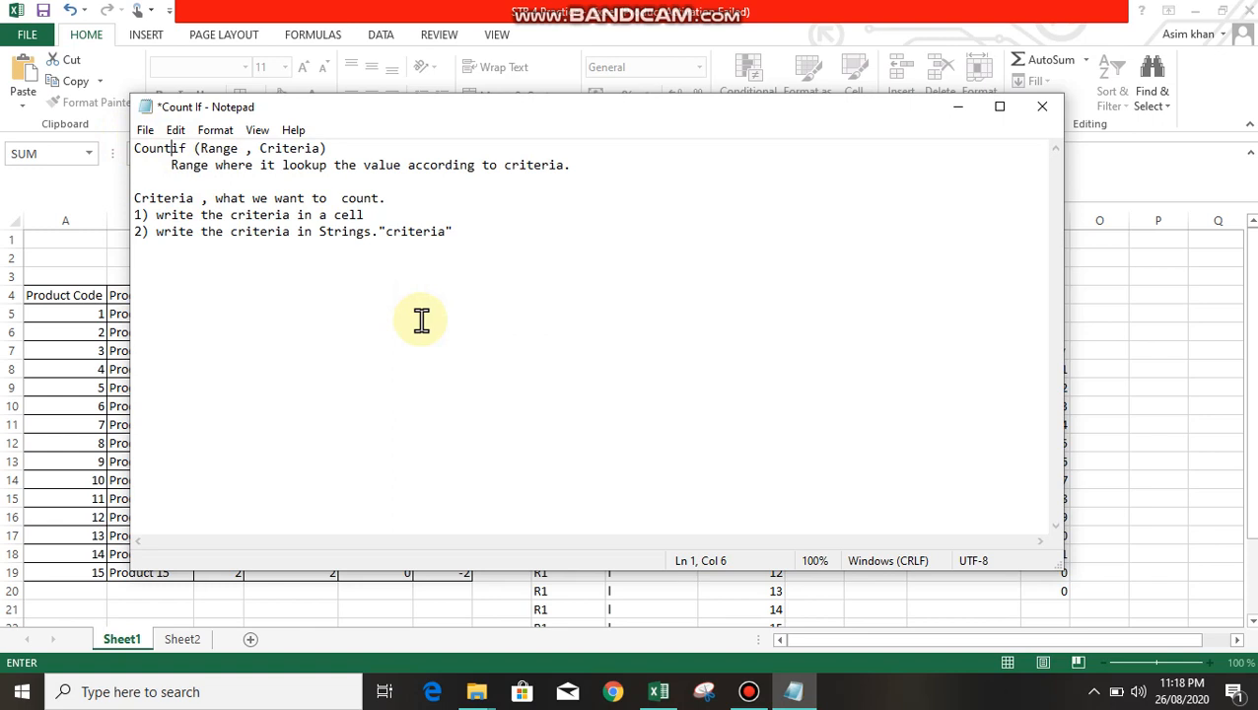
left_click(373, 223)
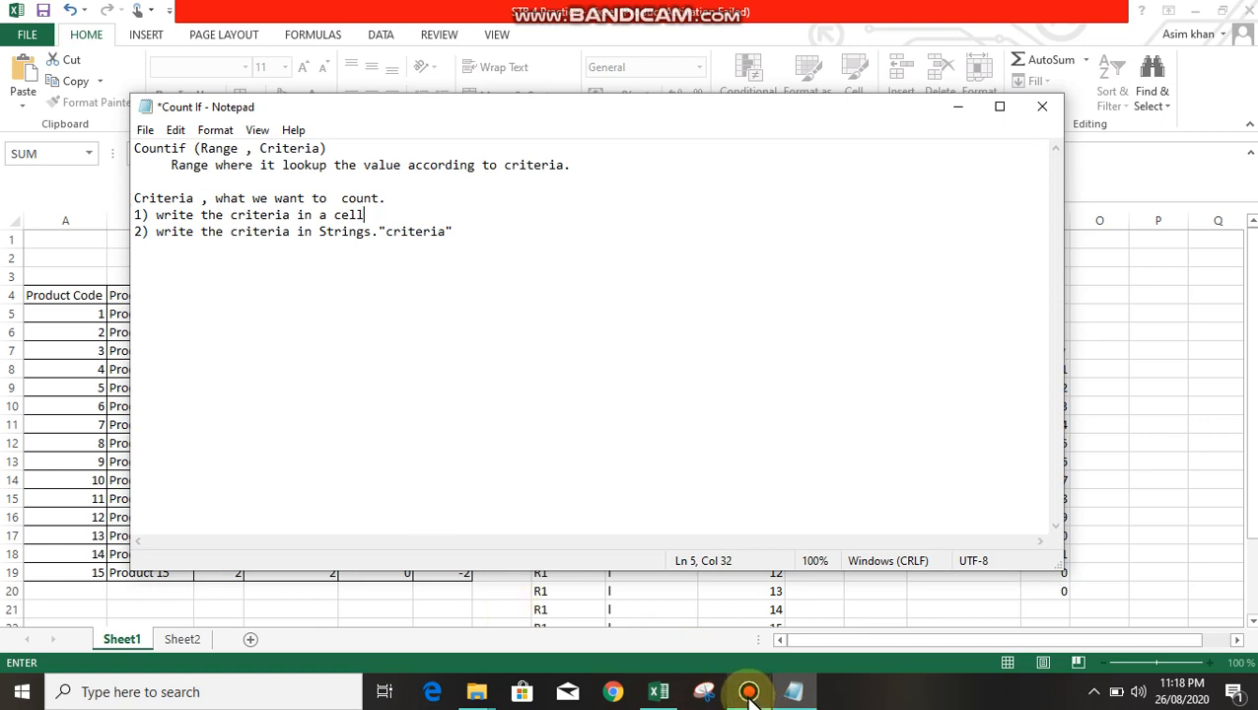
mouse_move(749, 694)
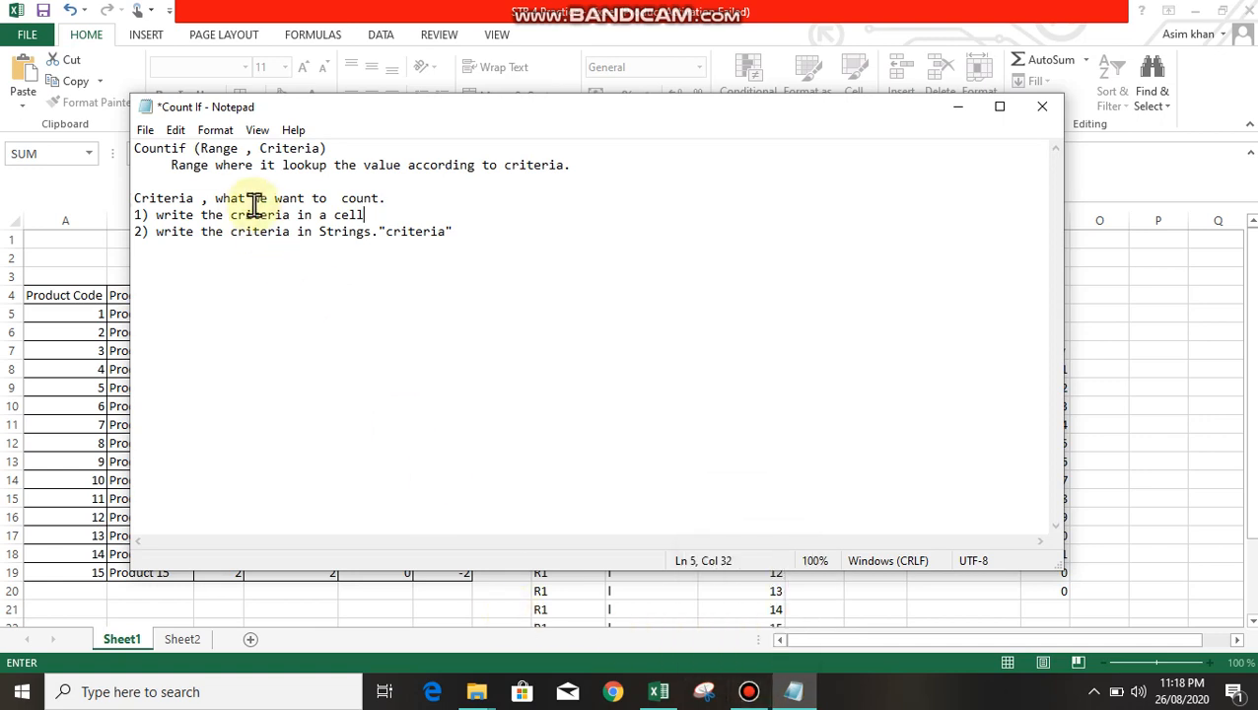
left_click(453, 234)
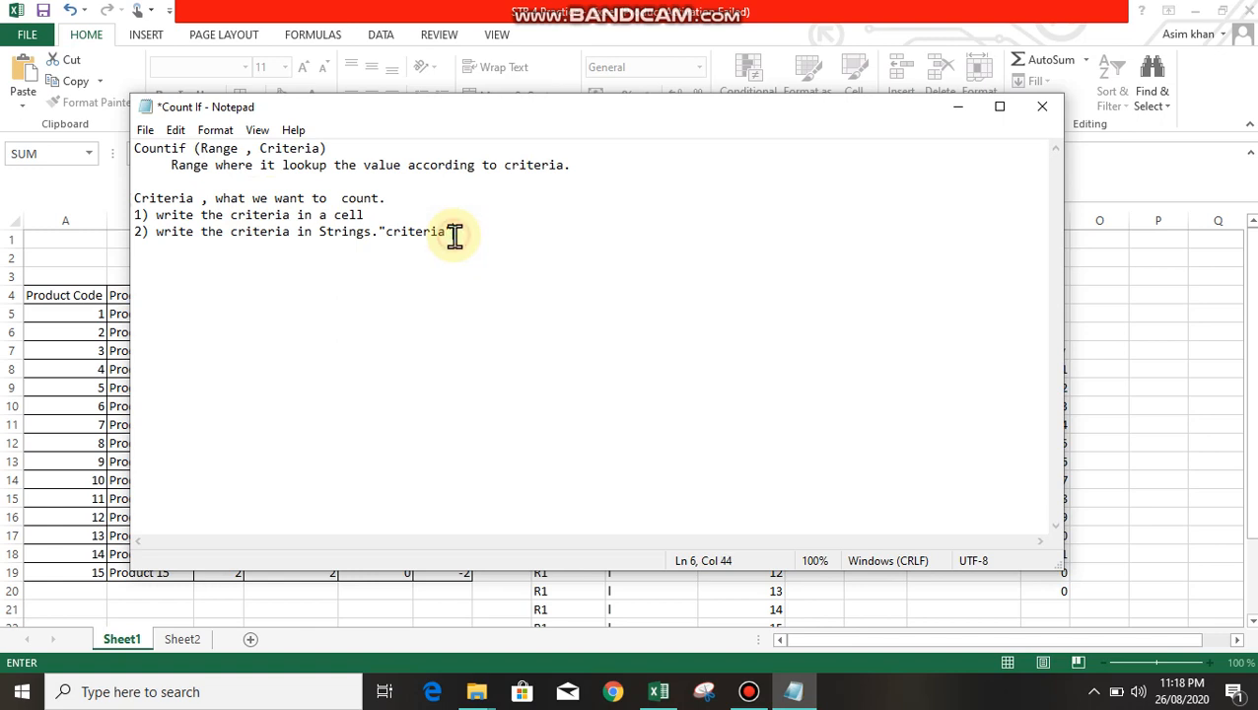
left_click(377, 234)
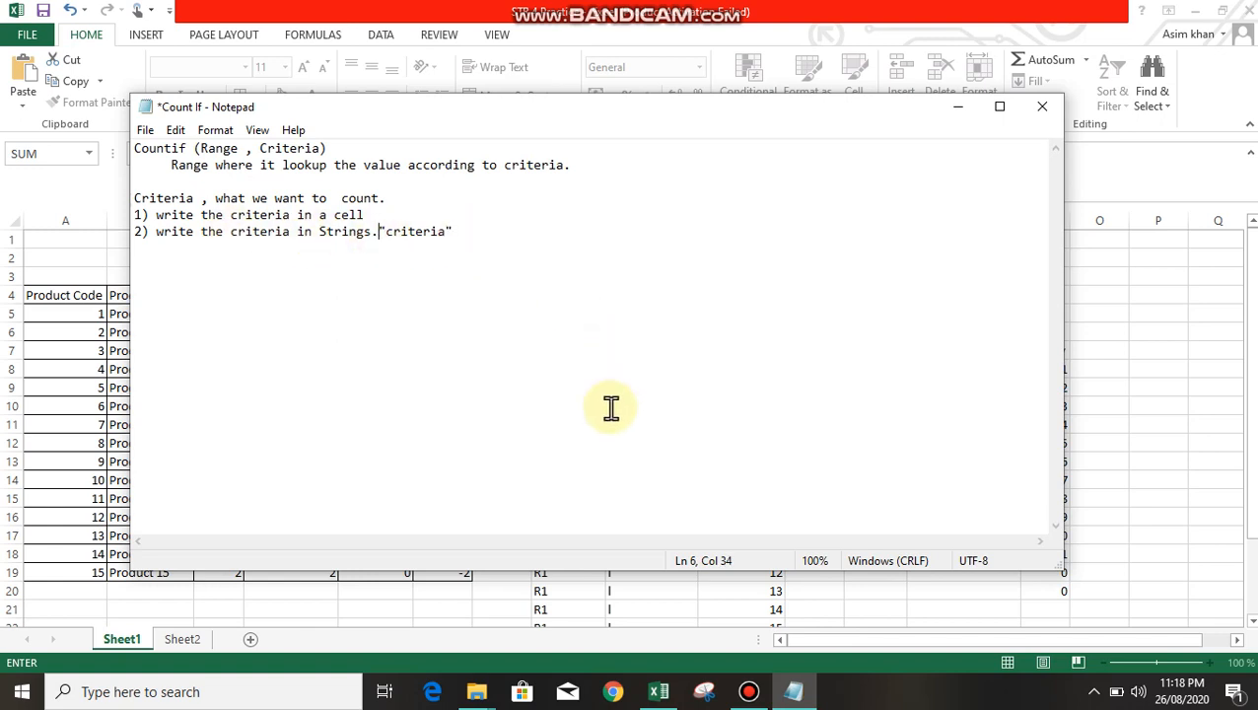
key("Right")
key("Right")
key("Right")
key("Right")
key("Right")
key("Right")
key("Right")
key("Right")
key("Right")
key("Right")
key("Up")
key("Up")
key("Up")
key("Down")
key("Up")
key("Down")
left_click(953, 108)
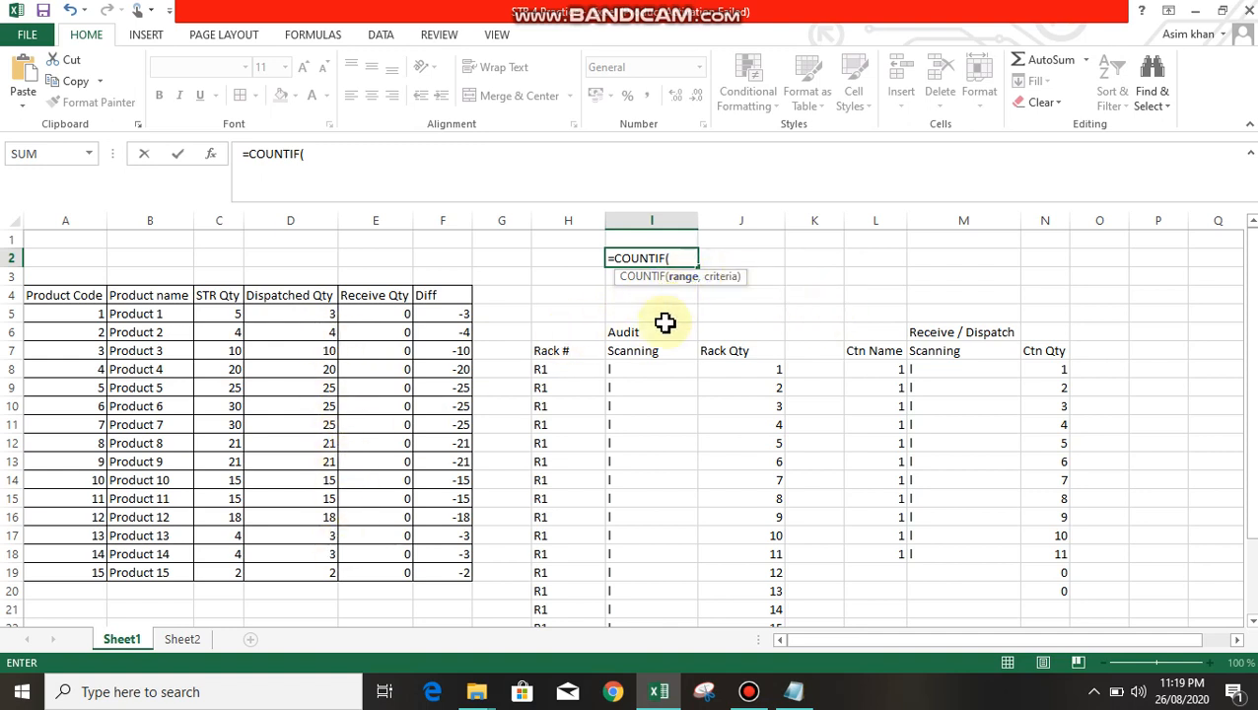
Step: Complete the COUNTIF formula in I2 with column D as the range and "<5" as the criterion
left_click(305, 215)
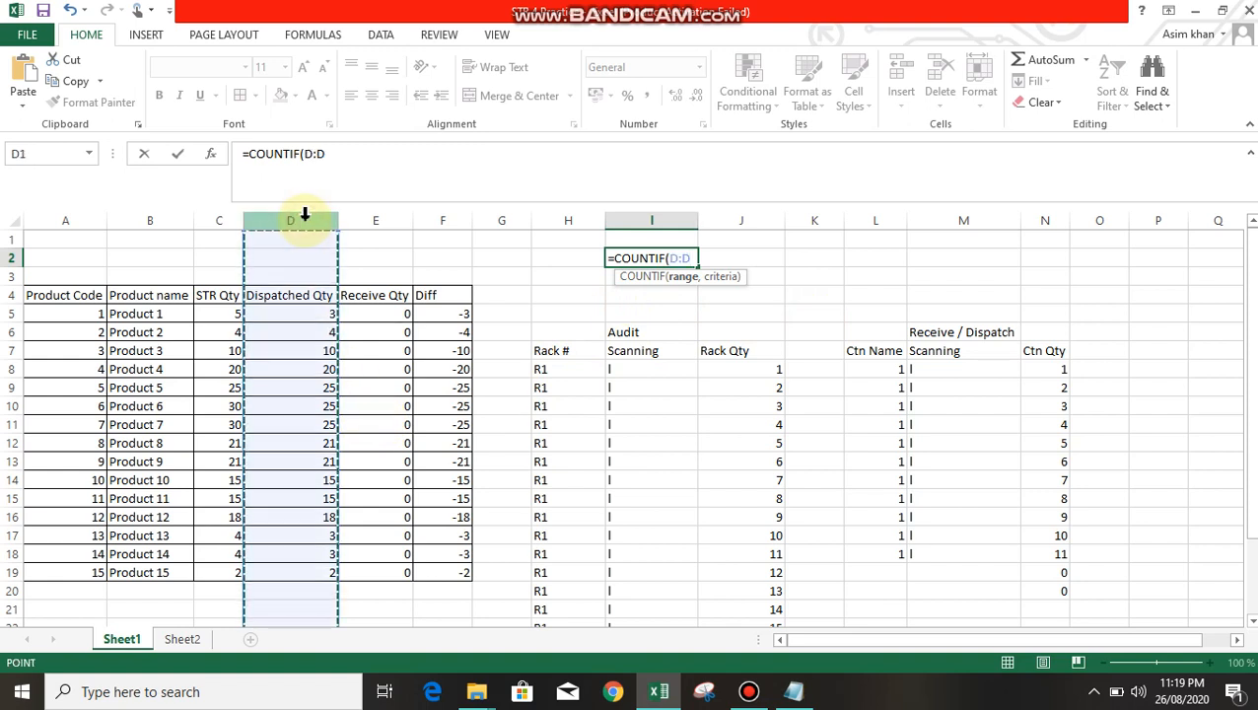
type(",")
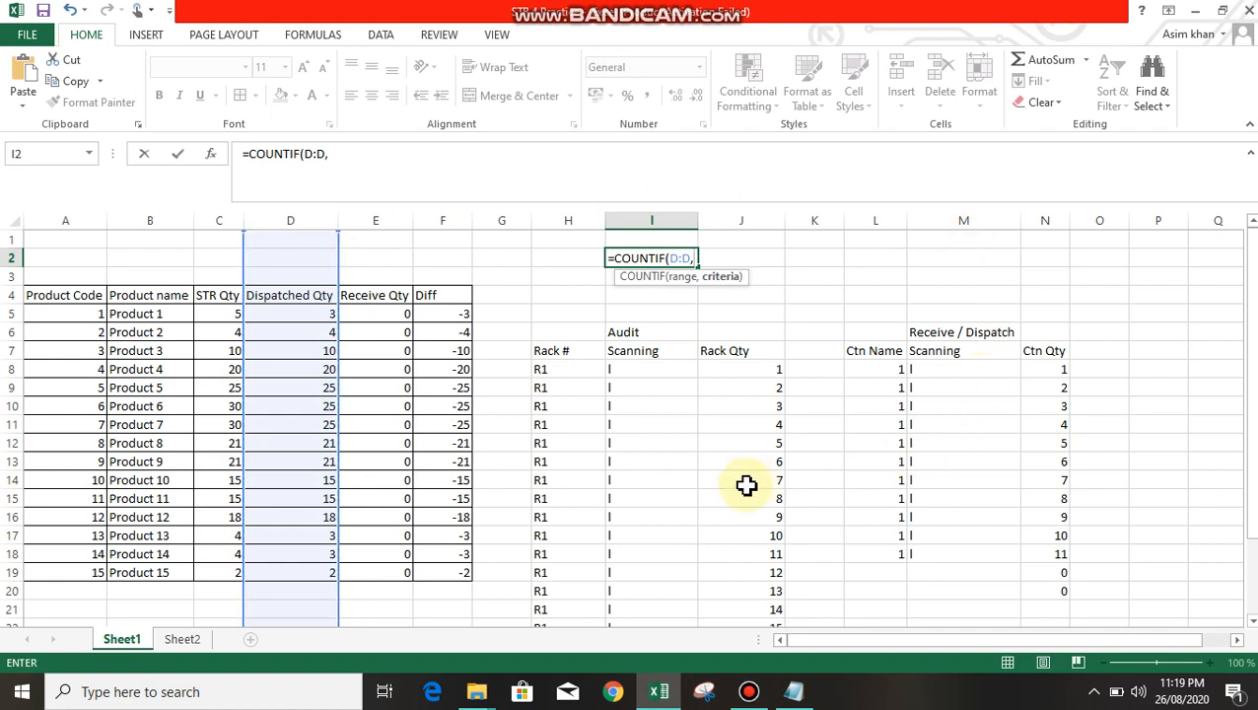
type("\"<5\"")
key("Return")
key("Up")
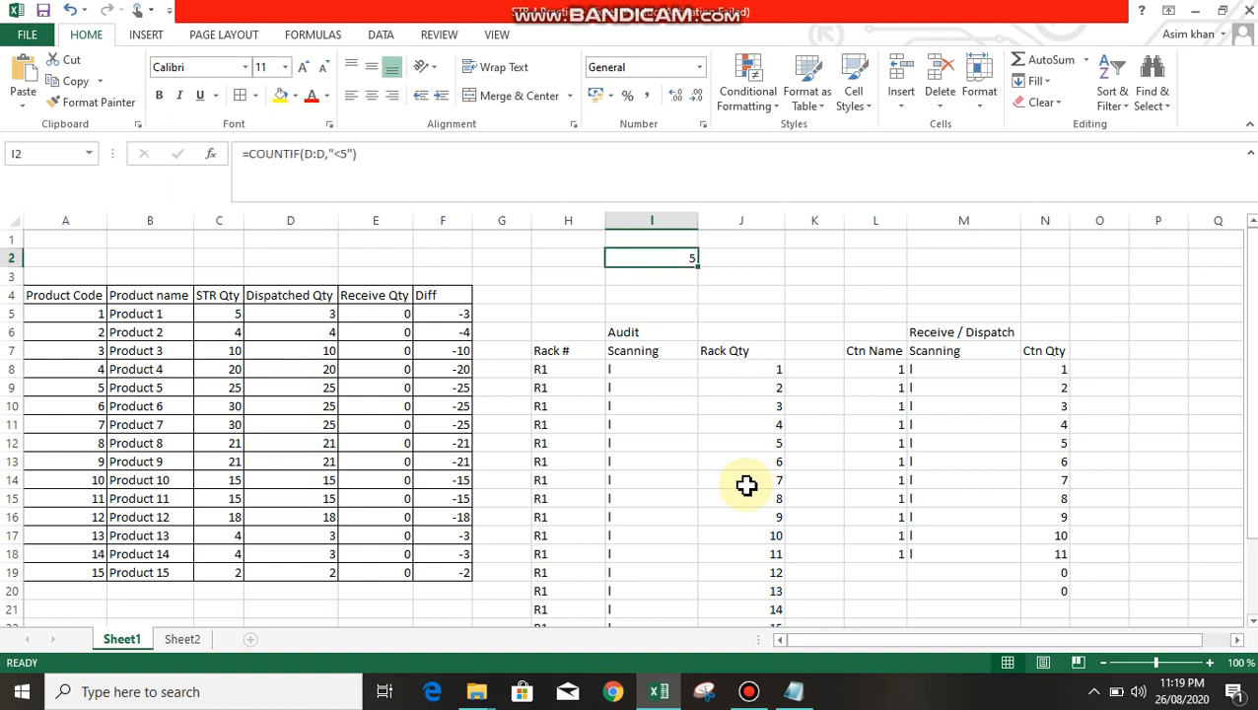
Step: Enter the criterion <5 in cell K1
key("Right")
key("Left")
key("Right")
key("Right")
key("Right")
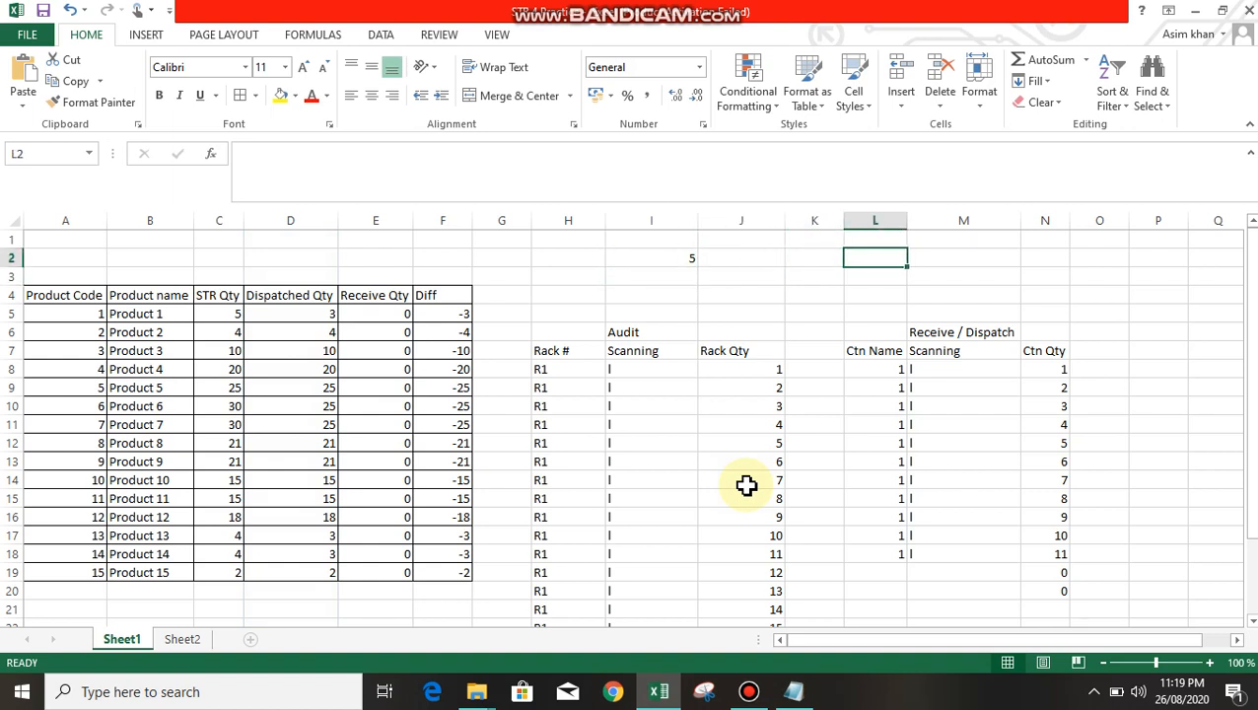
key("Left")
key("Left")
key("Right")
key("Left")
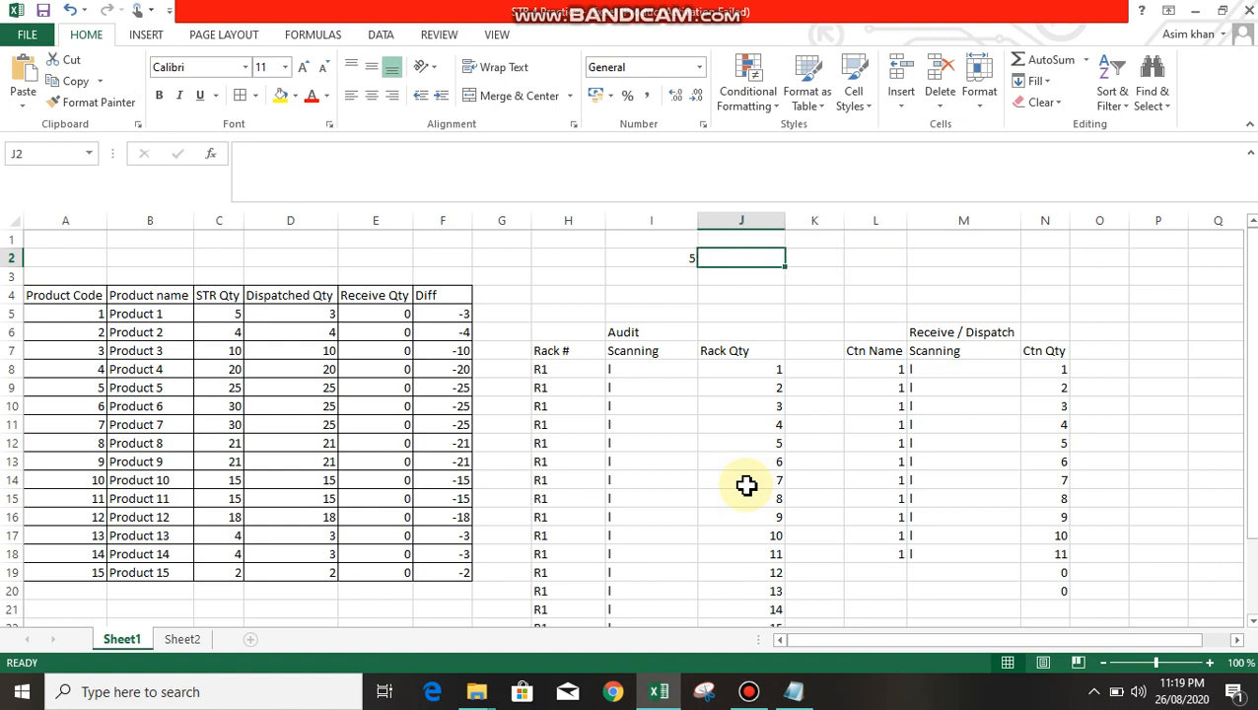
key("Up")
key("Right")
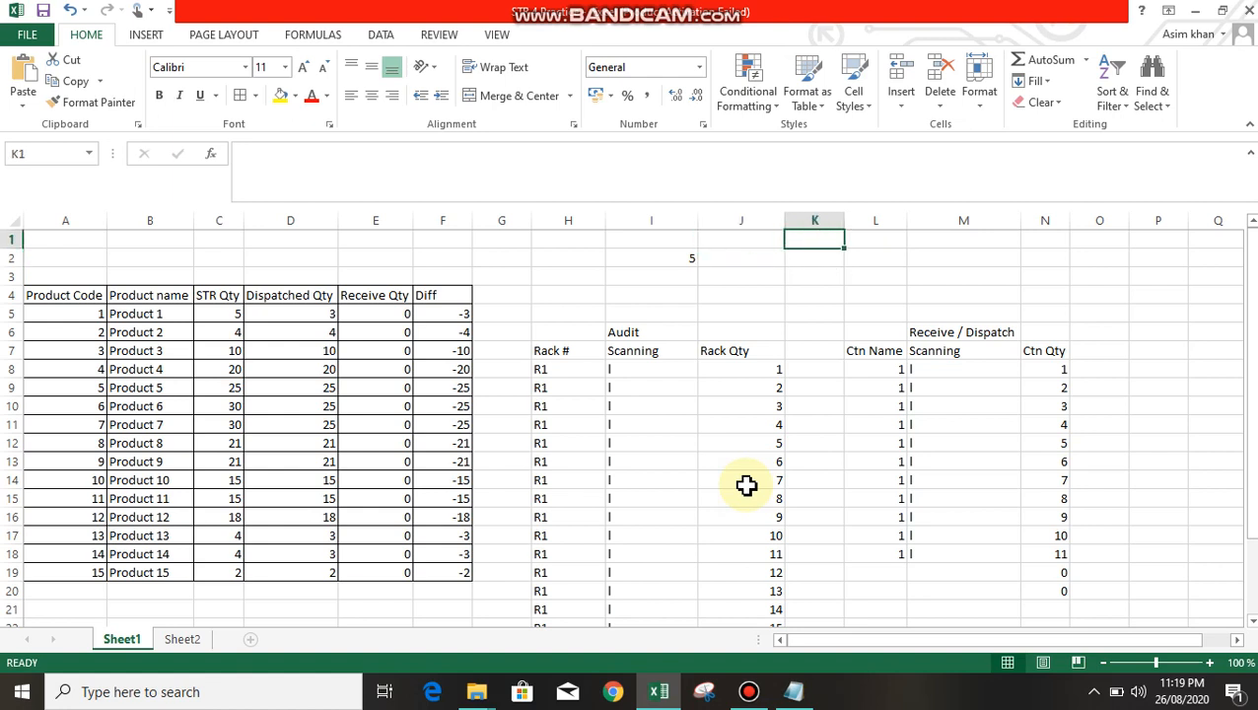
type("<5")
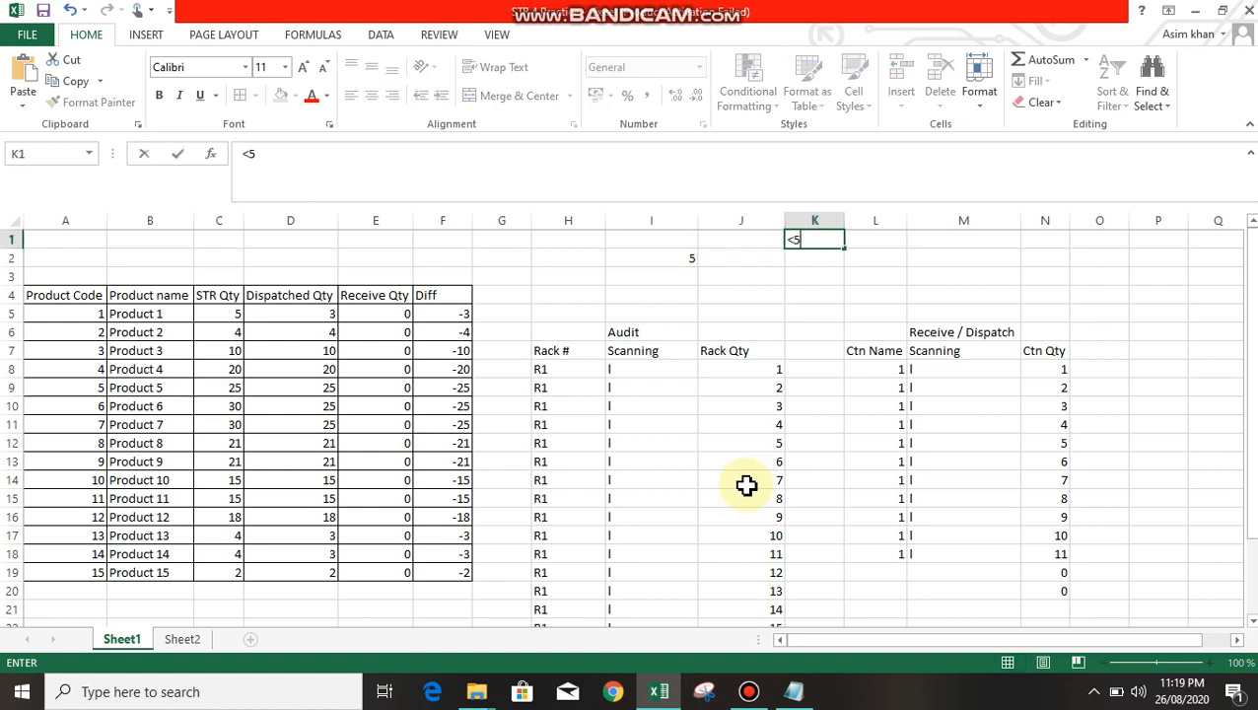
key("Return")
Step: Enter a COUNTIF formula in J2 that counts column D using cell K1 as the criterion
key("Left")
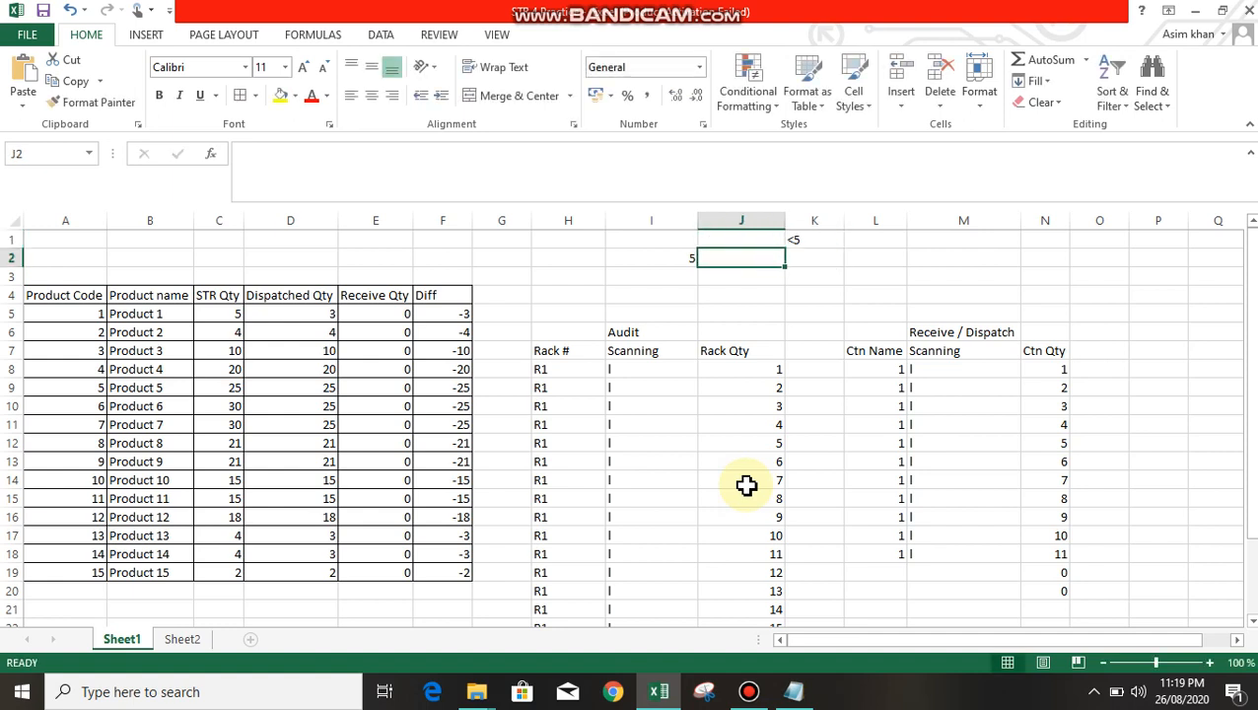
type("=coun")
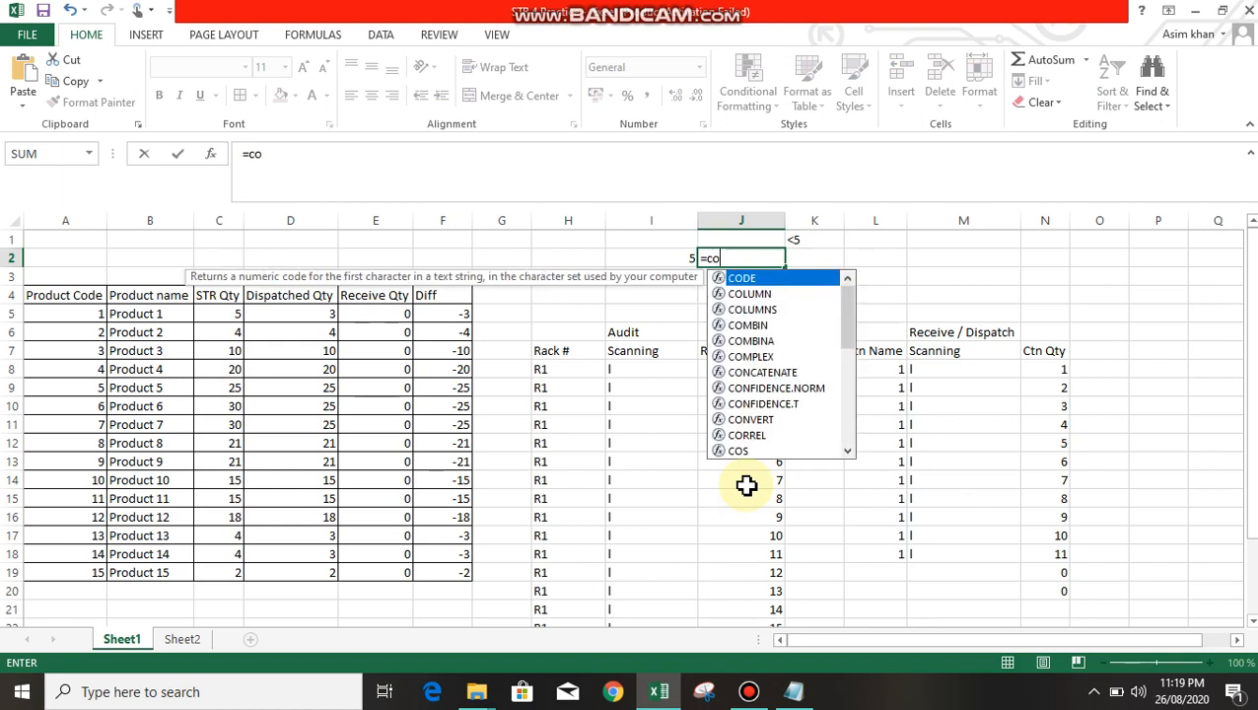
key("Down")
key("Down")
key("Down")
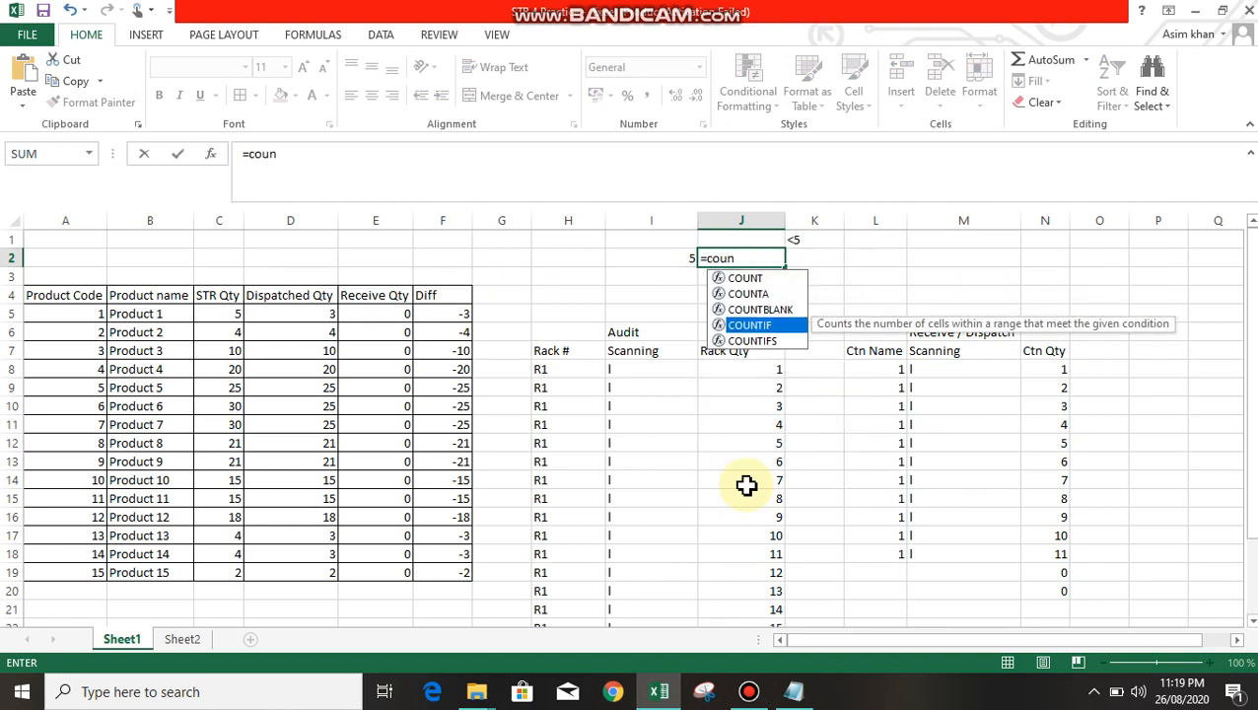
key("Tab")
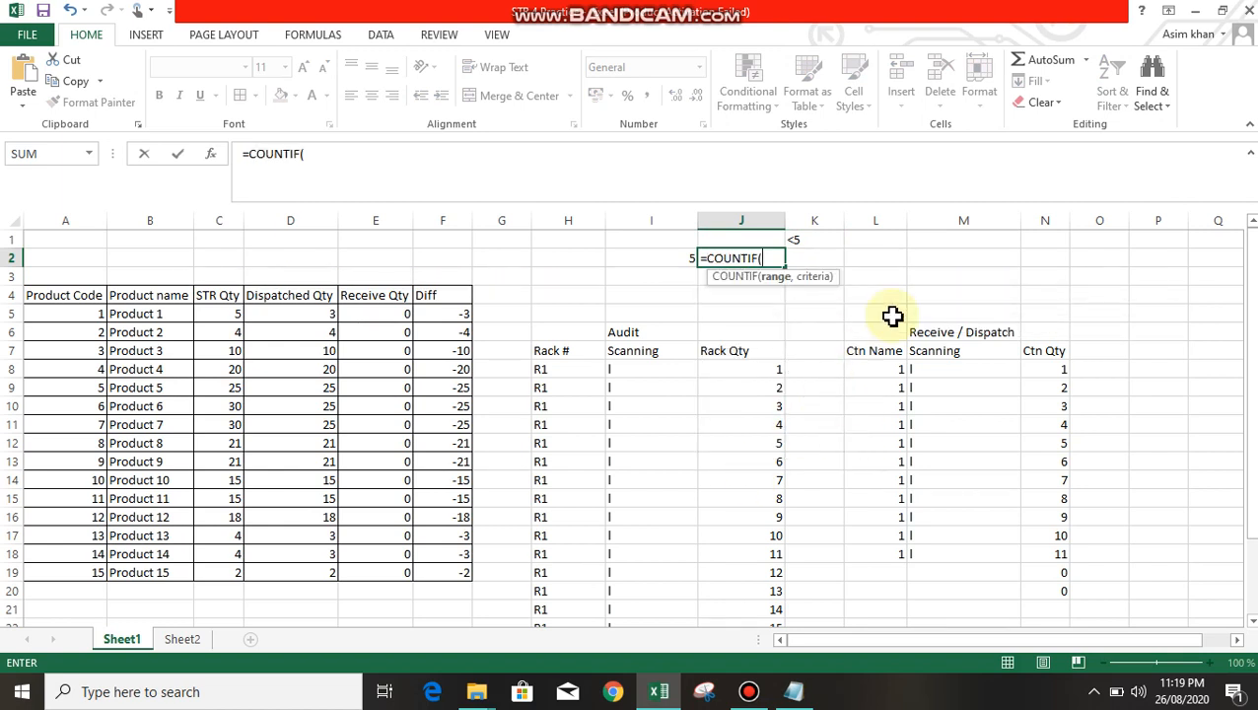
left_click(297, 214)
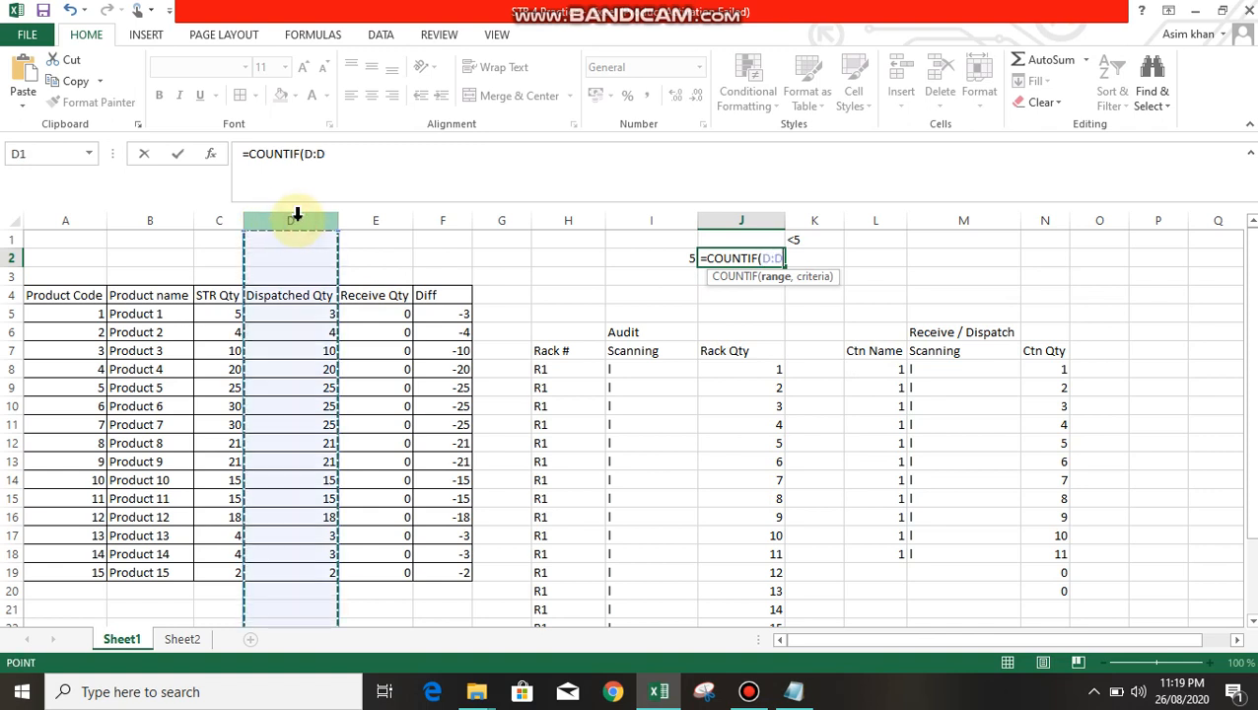
type(",")
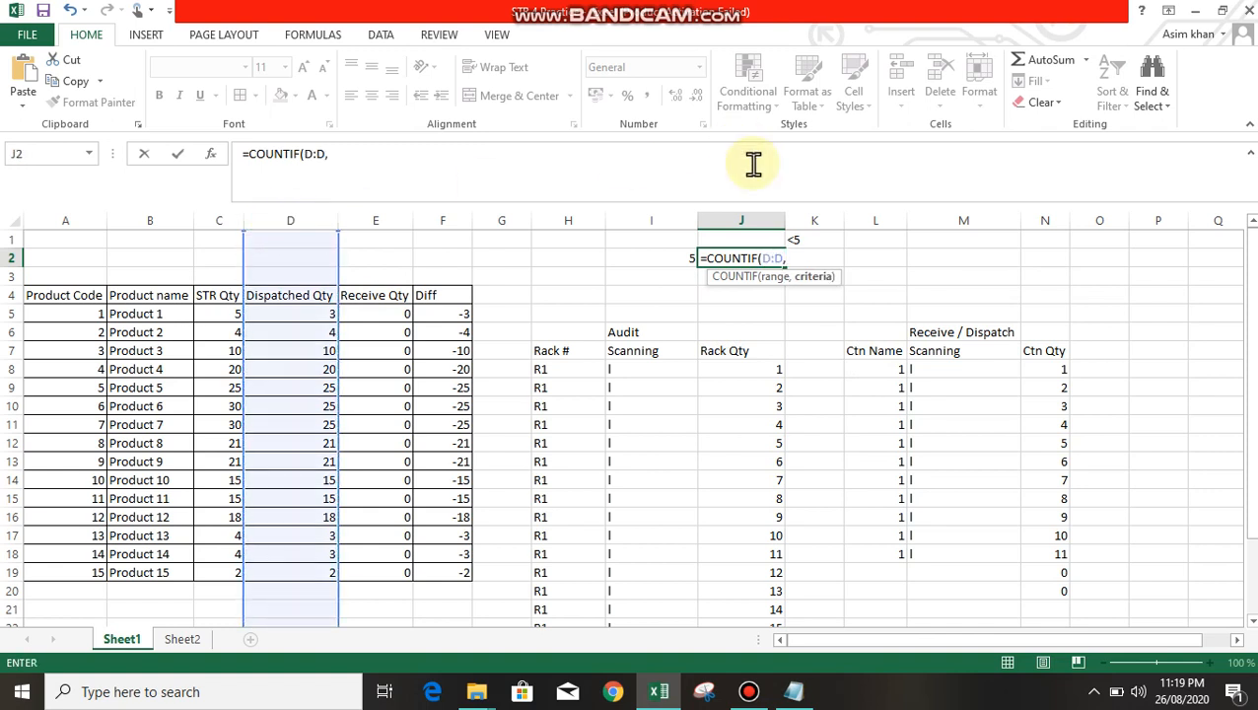
left_click(812, 239)
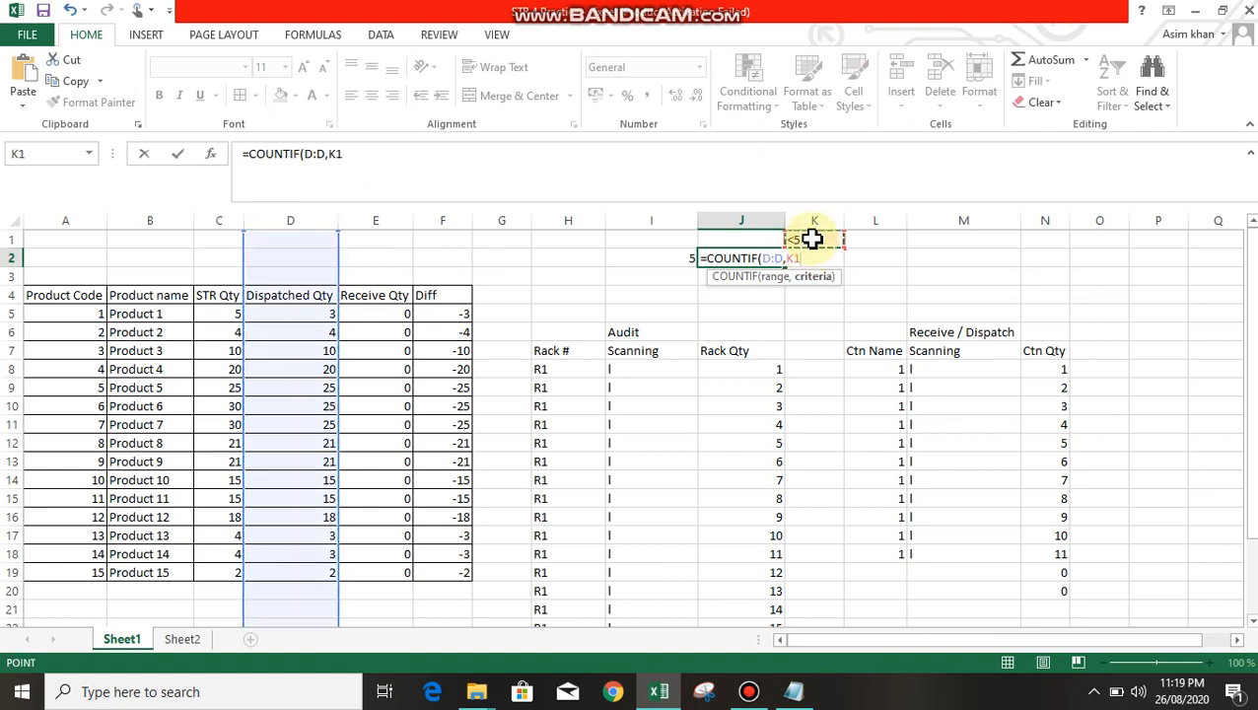
key("Return")
left_click(764, 257)
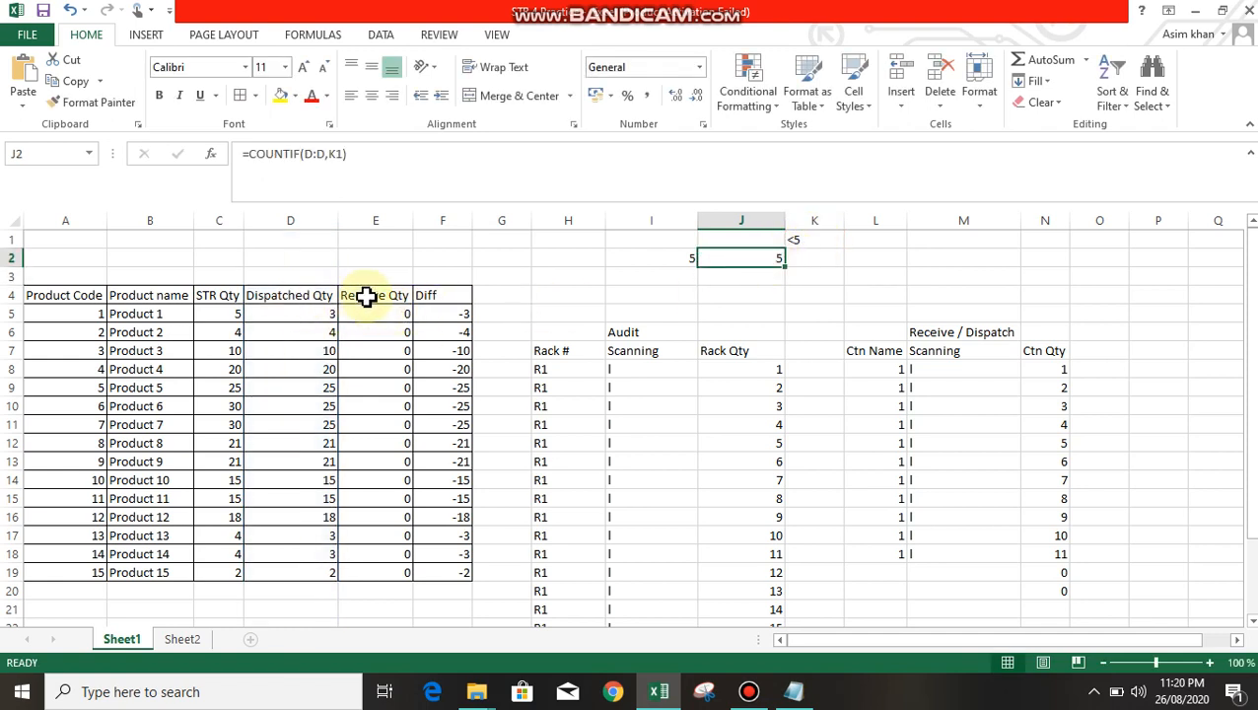
Step: Add filters to the product table and show only the rows with a Dispatched Qty of 2, 3 or 4
left_click(306, 297)
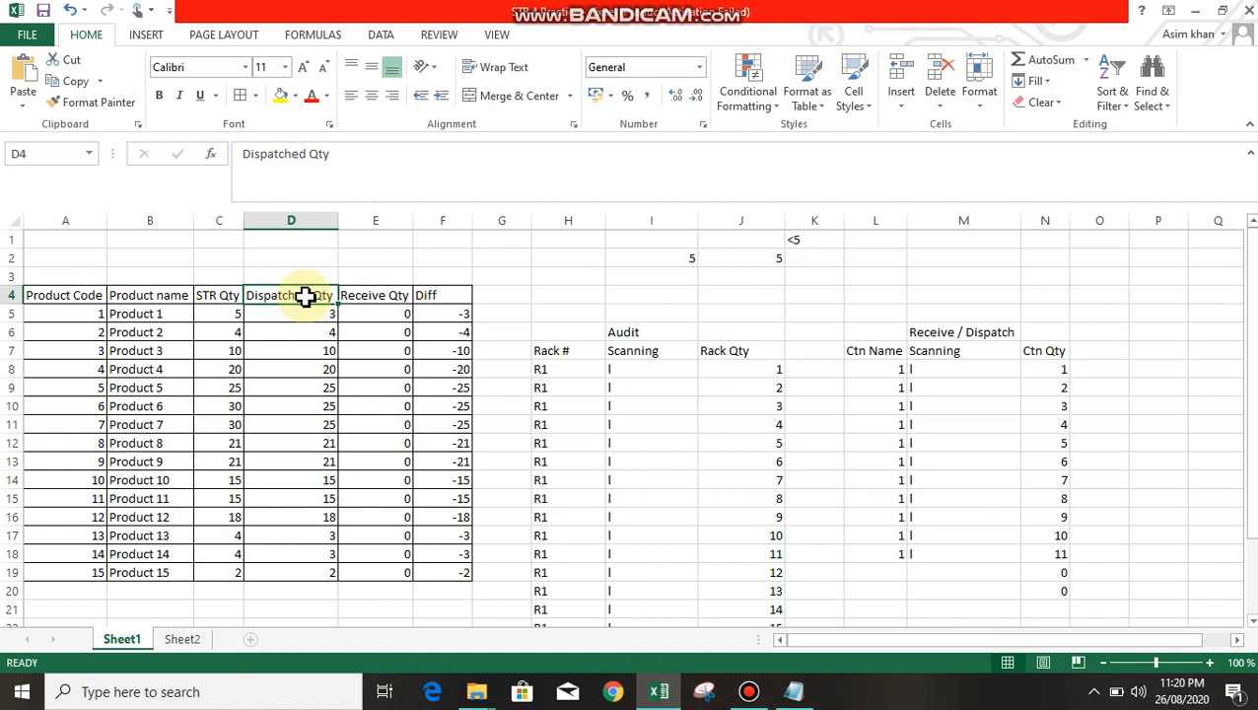
key("ctrl+shift+l")
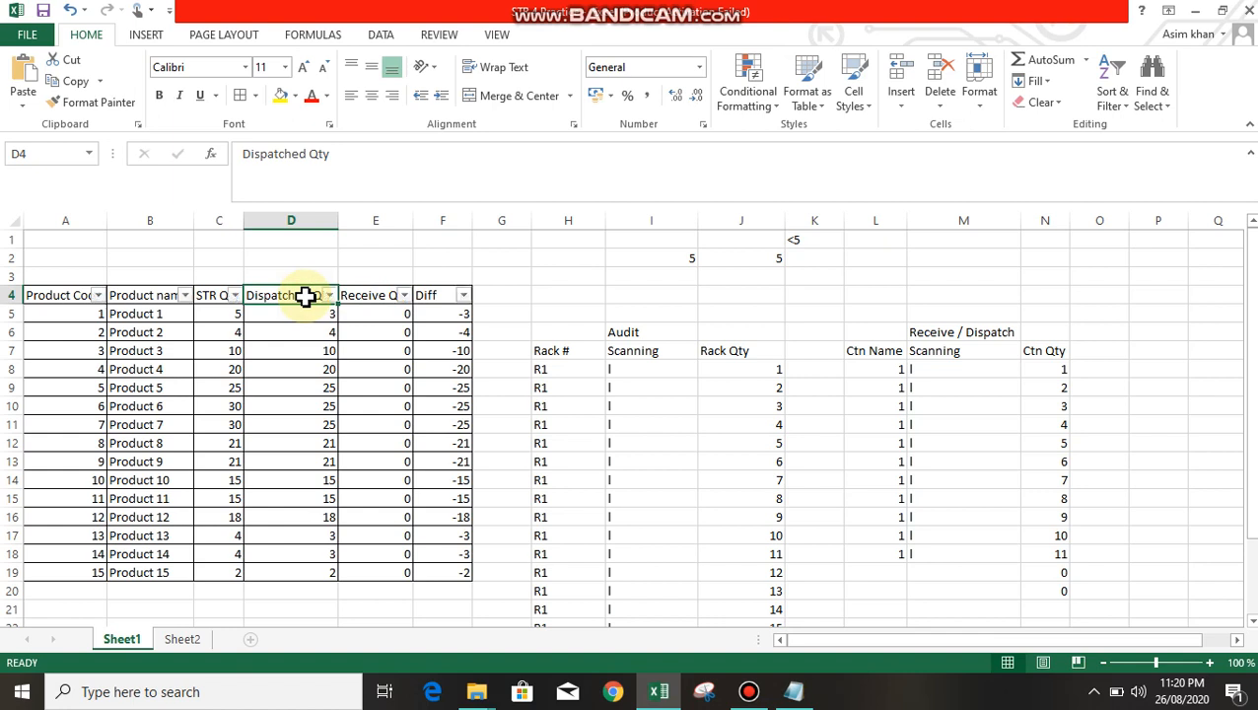
key("alt+Down")
key("Down")
key("Down")
key("Down")
key("Down")
key("Down")
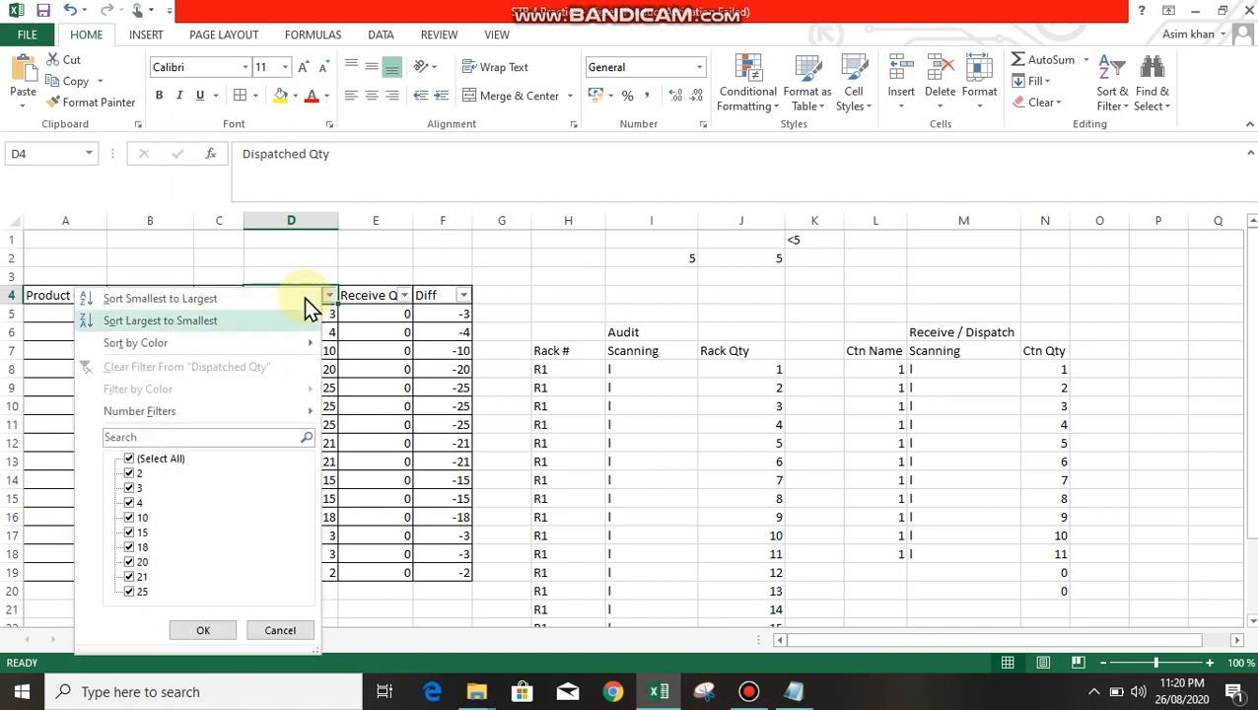
key("Down")
key("Down")
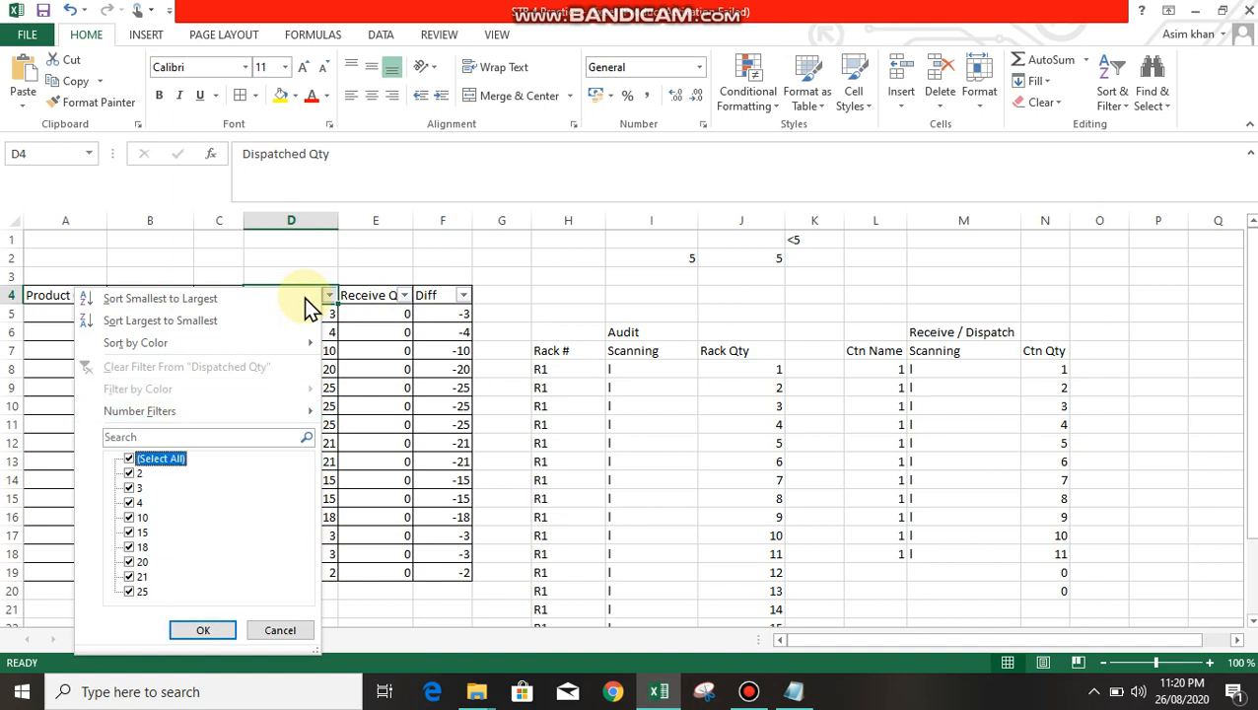
key("space")
key("Down")
key("Down")
key("Down")
key("space")
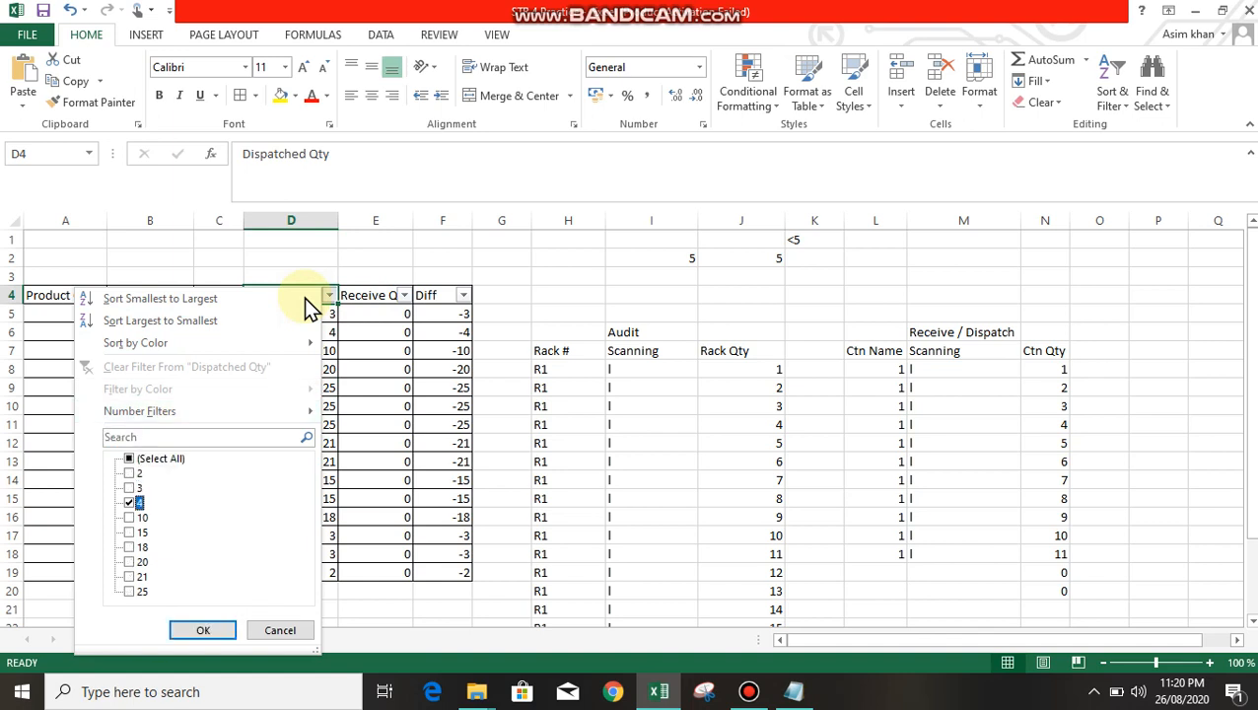
key("Up")
key("space")
key("Up")
key("Return")
Step: Select the filtered Dispatched Qty values from D5 to D19 to compare their count with the formula results
key("Return")
key("shift+Down")
key("shift+Down")
key("shift+Down")
key("shift+Down")
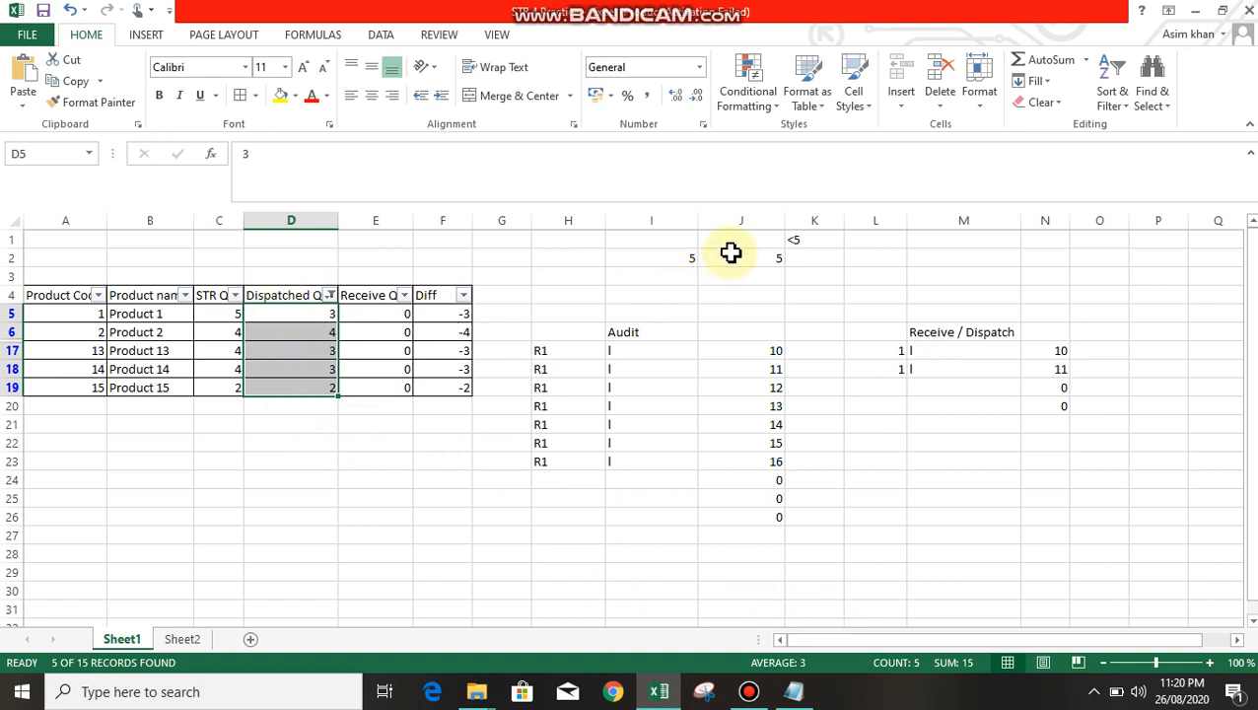
left_click(308, 483)
Step: Change the Dispatched Qty of Product 2 to 6
left_click(306, 331)
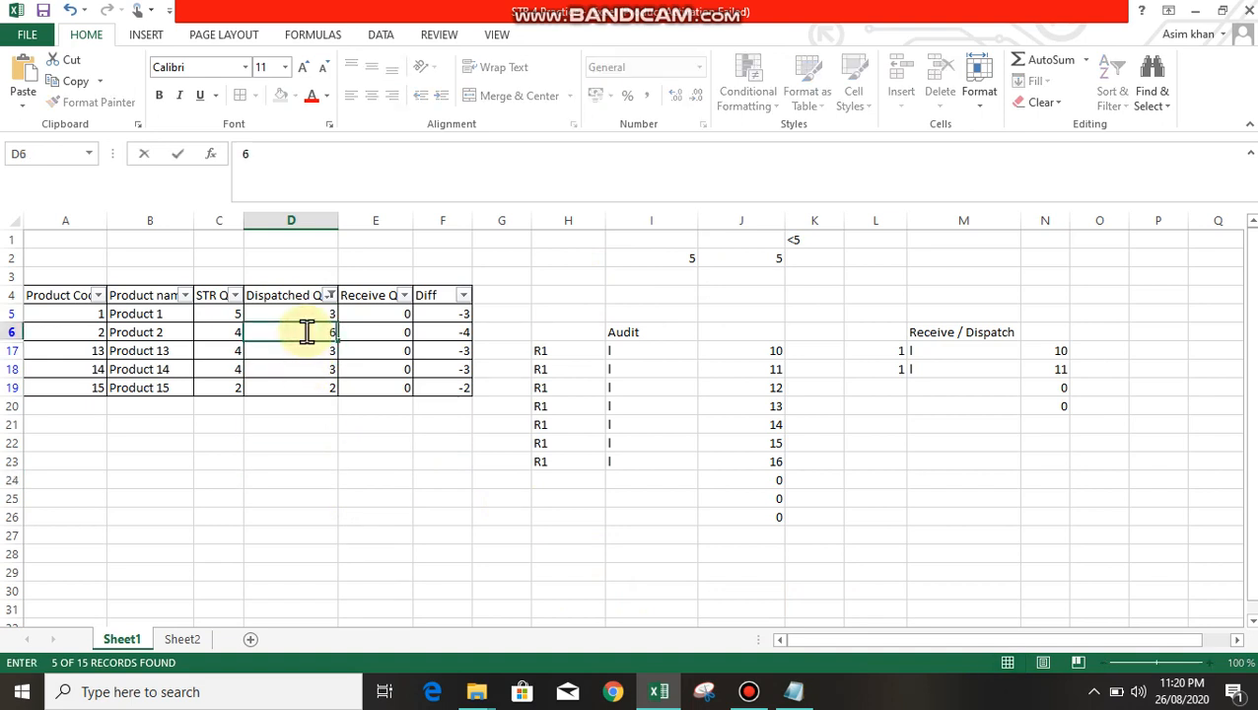
type("6")
key("Return")
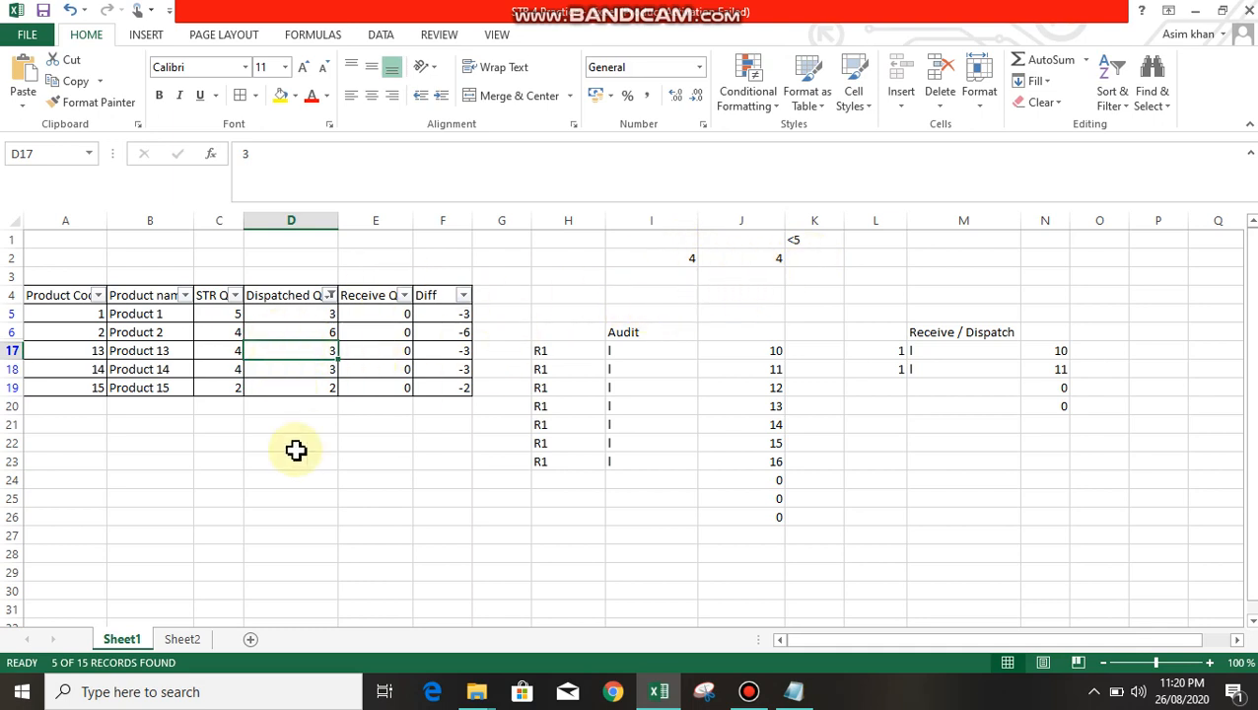
key("Up")
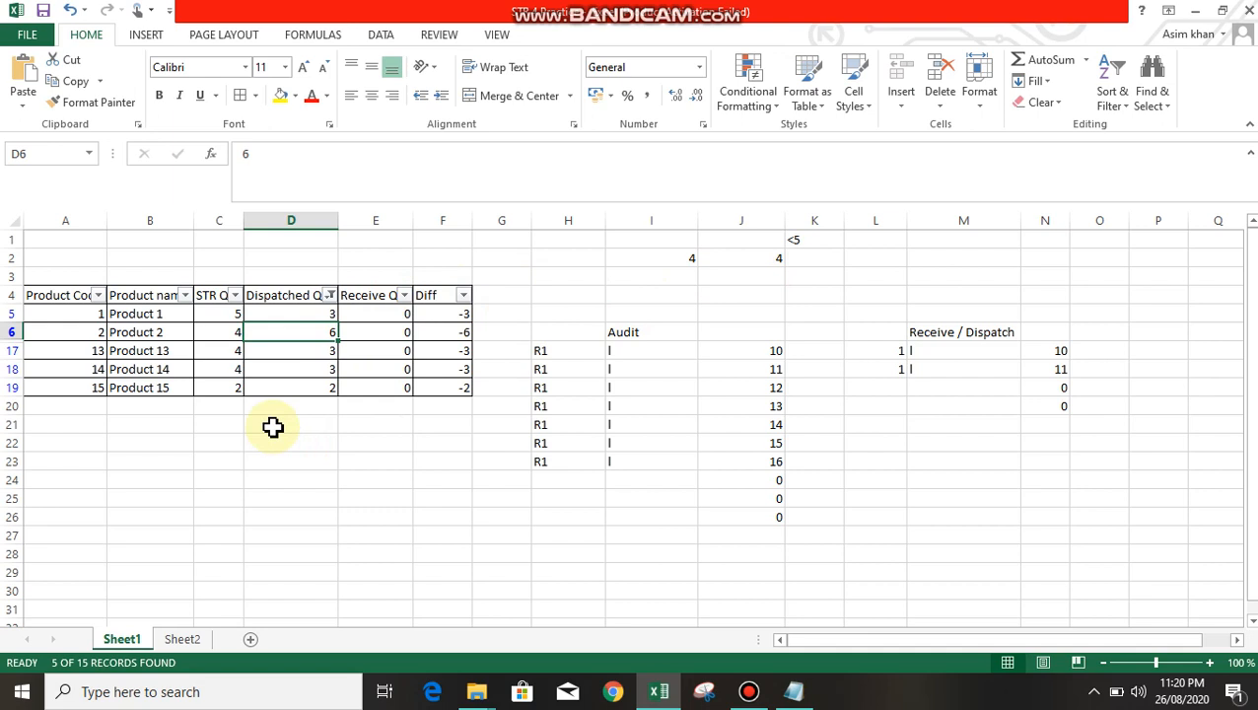
Step: Set the Dispatched Qty of Product 2 to 4 and remove the filters from the product table
type("4")
key("Return")
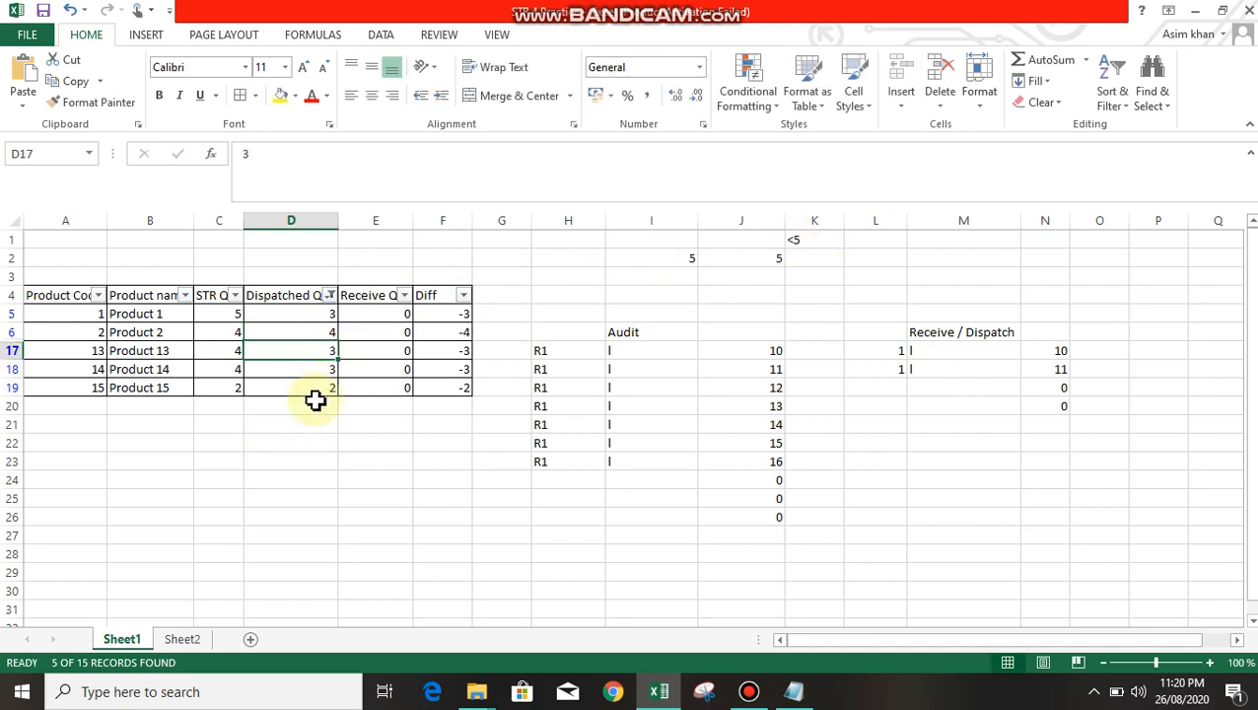
key("ctrl+shift+l")
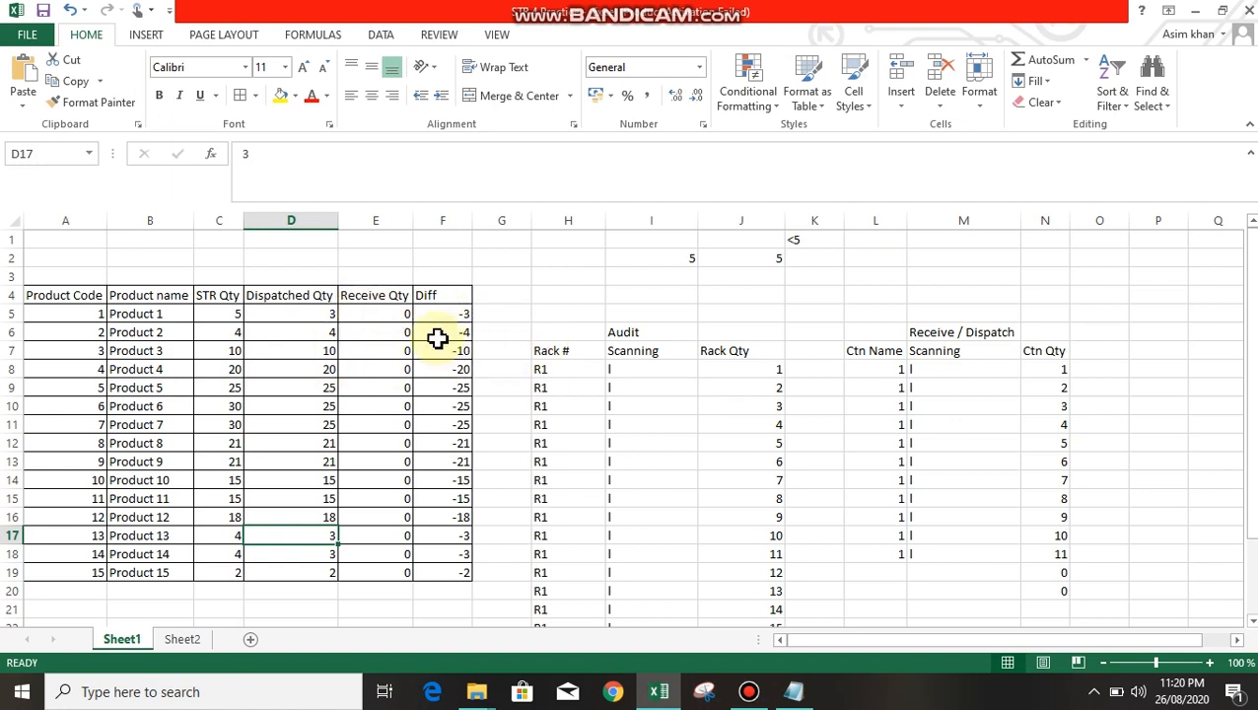
left_click_drag(656, 238, 668, 289)
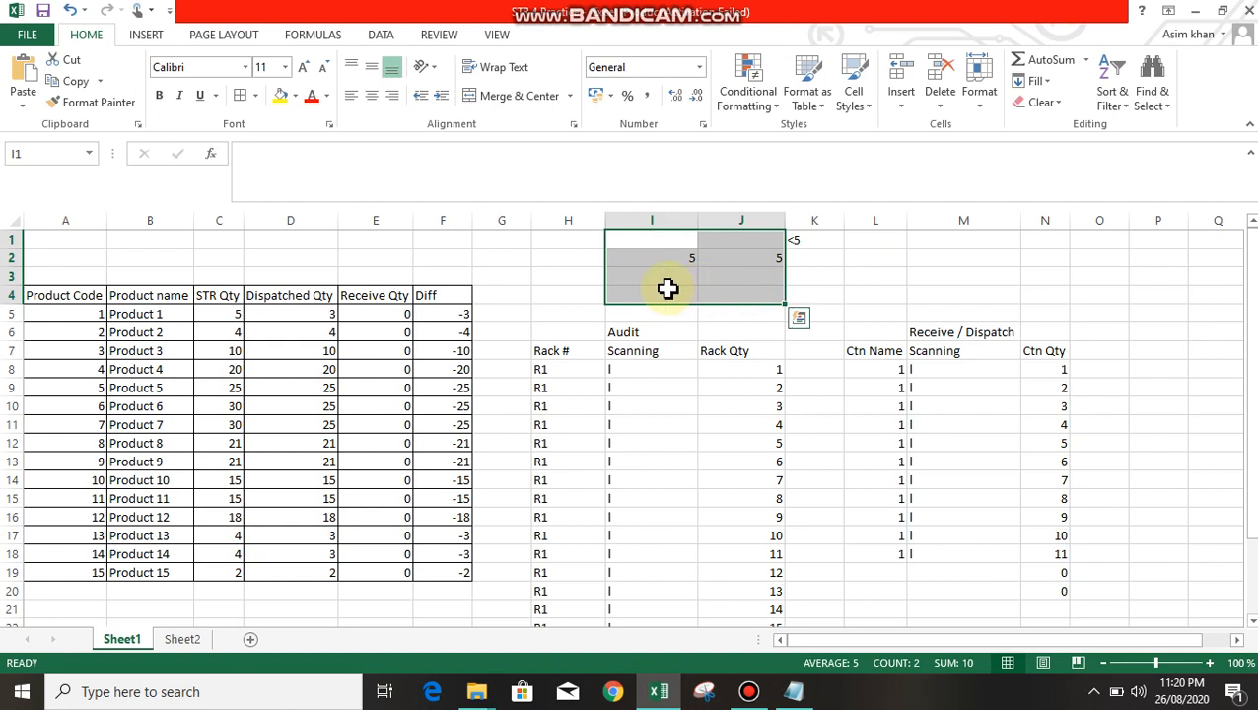
left_click(534, 260)
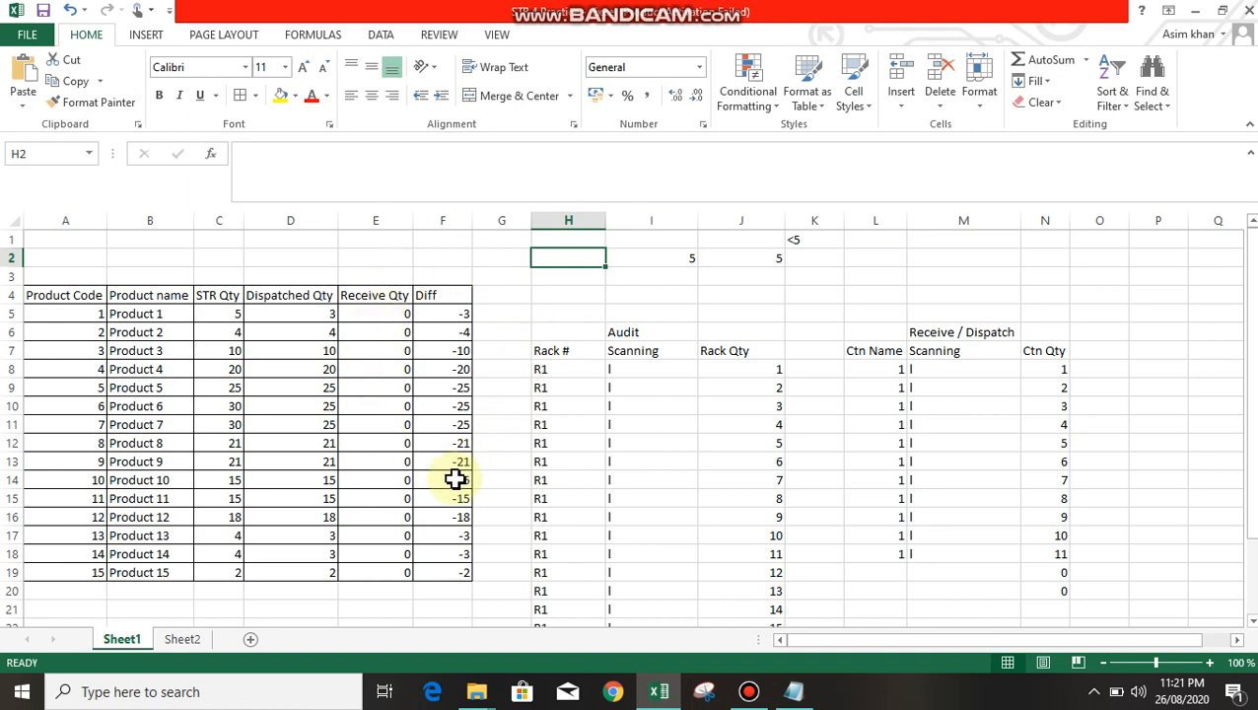
Step: Try to enter a COUNTIF formula in Sheet2 cell F3 over Sheet1 column F with the unquoted criterion >0
left_click(186, 638)
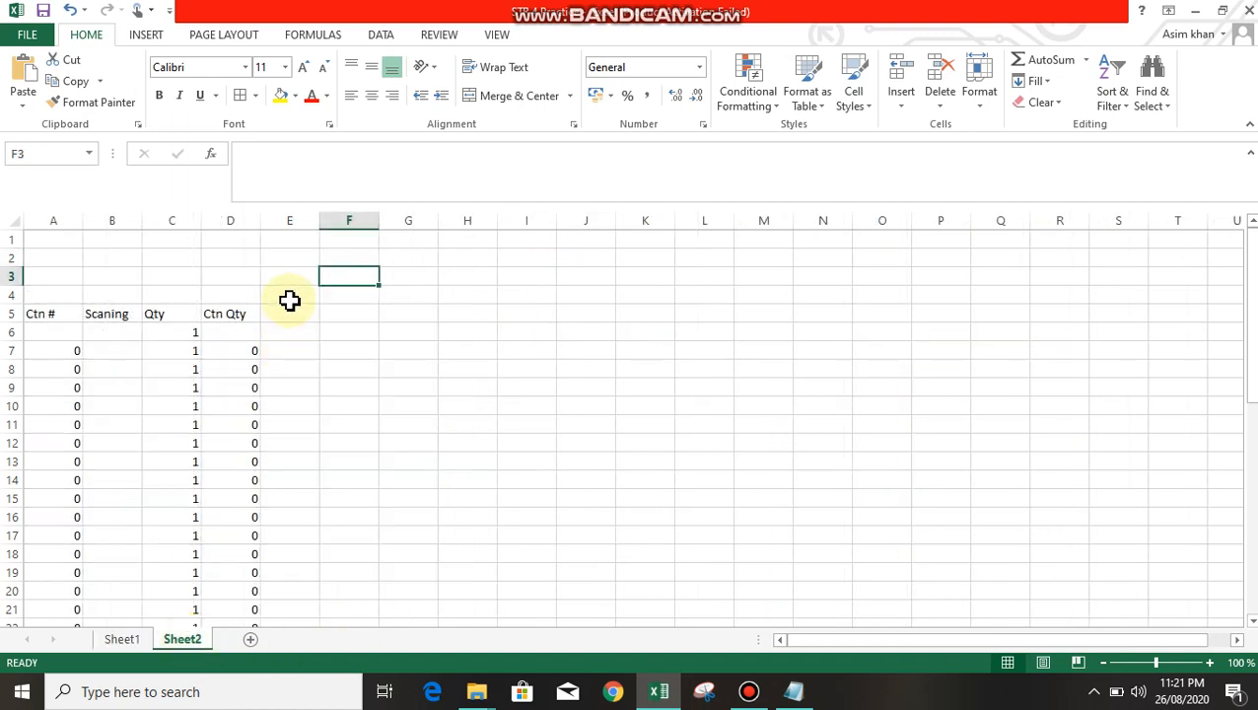
type("=")
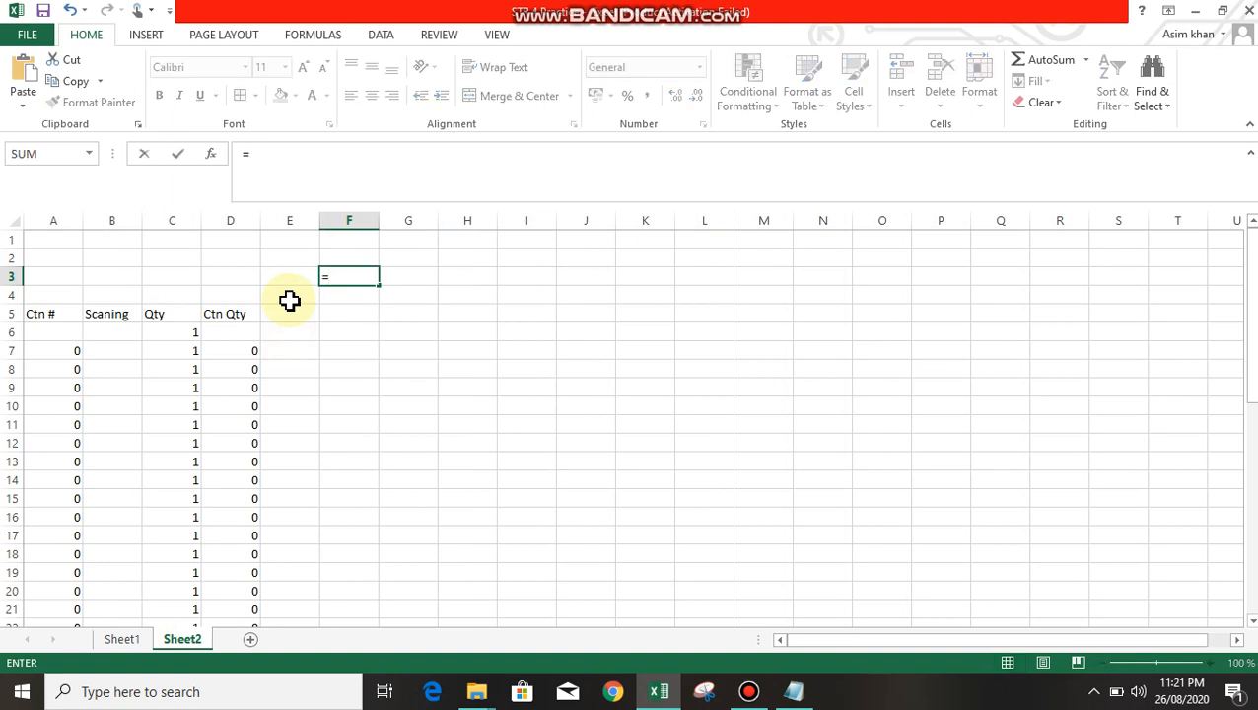
type("counti")
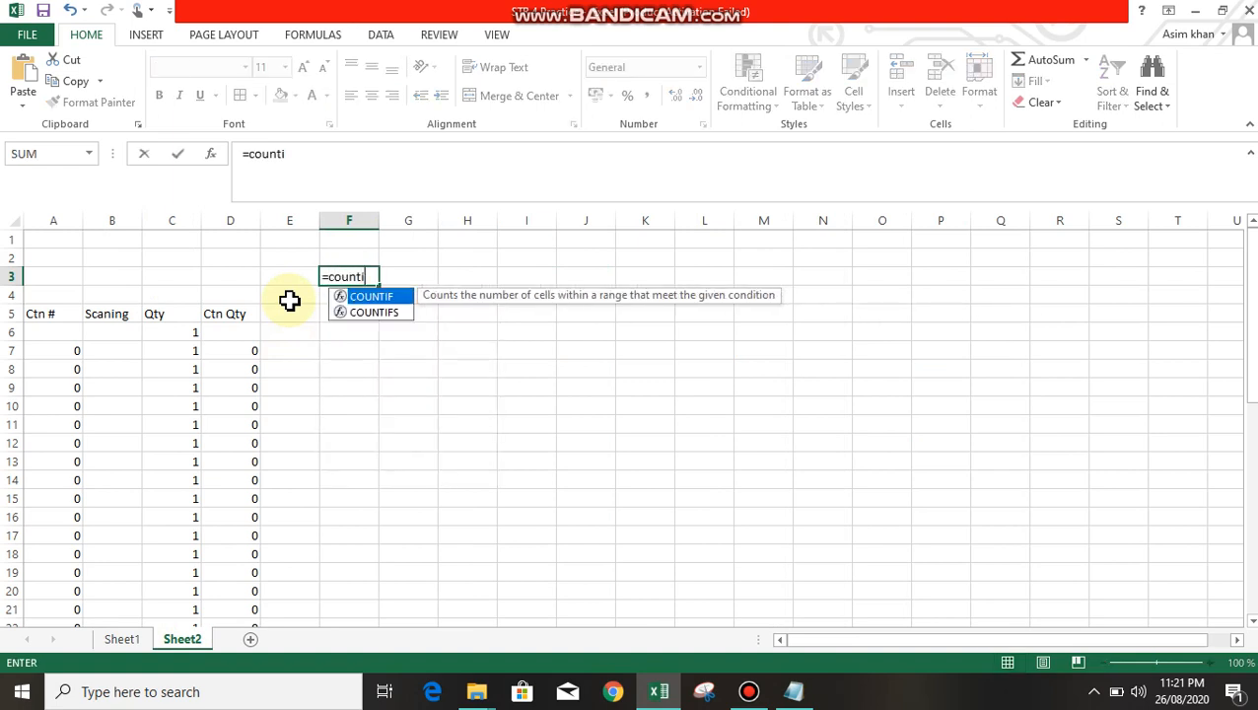
type("f")
key("Tab")
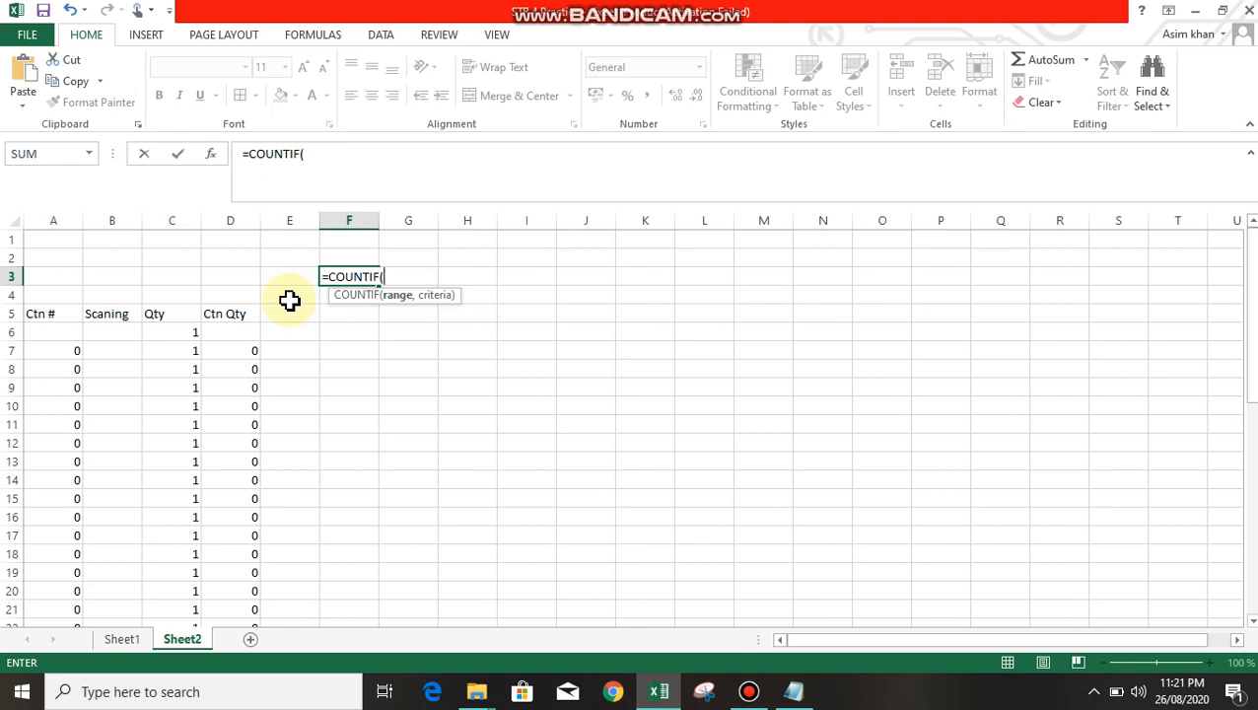
left_click(122, 639)
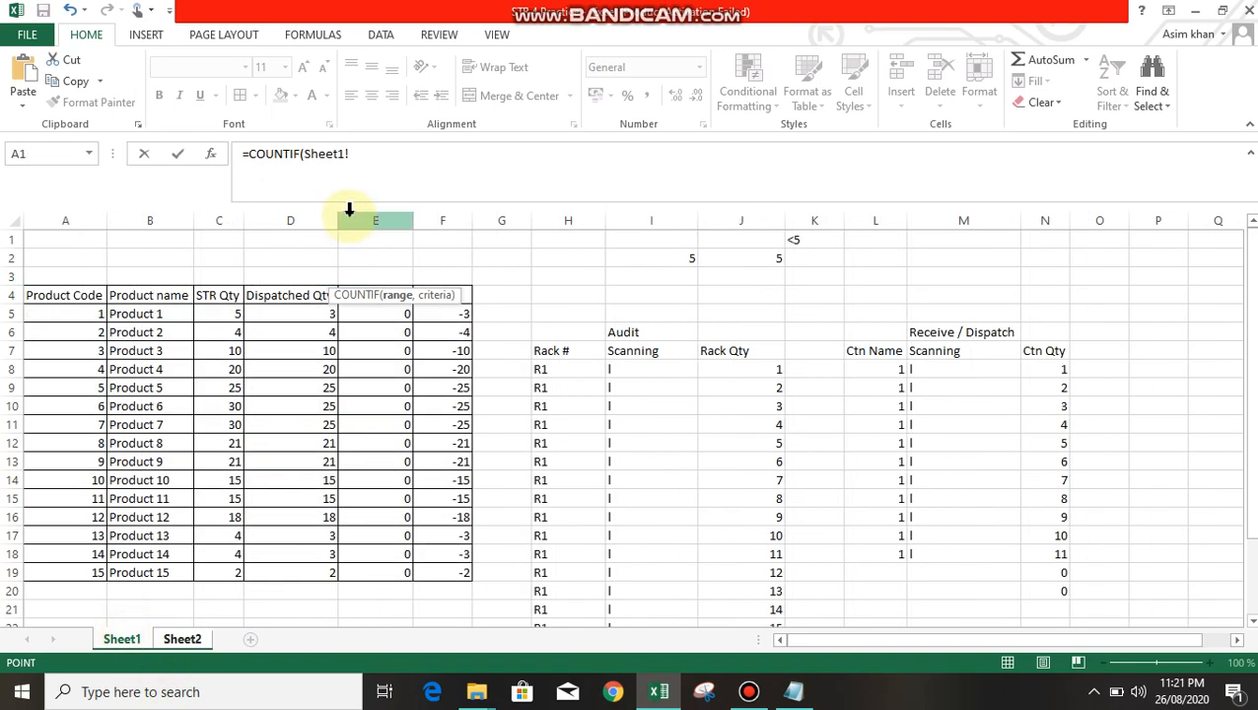
left_click(450, 218)
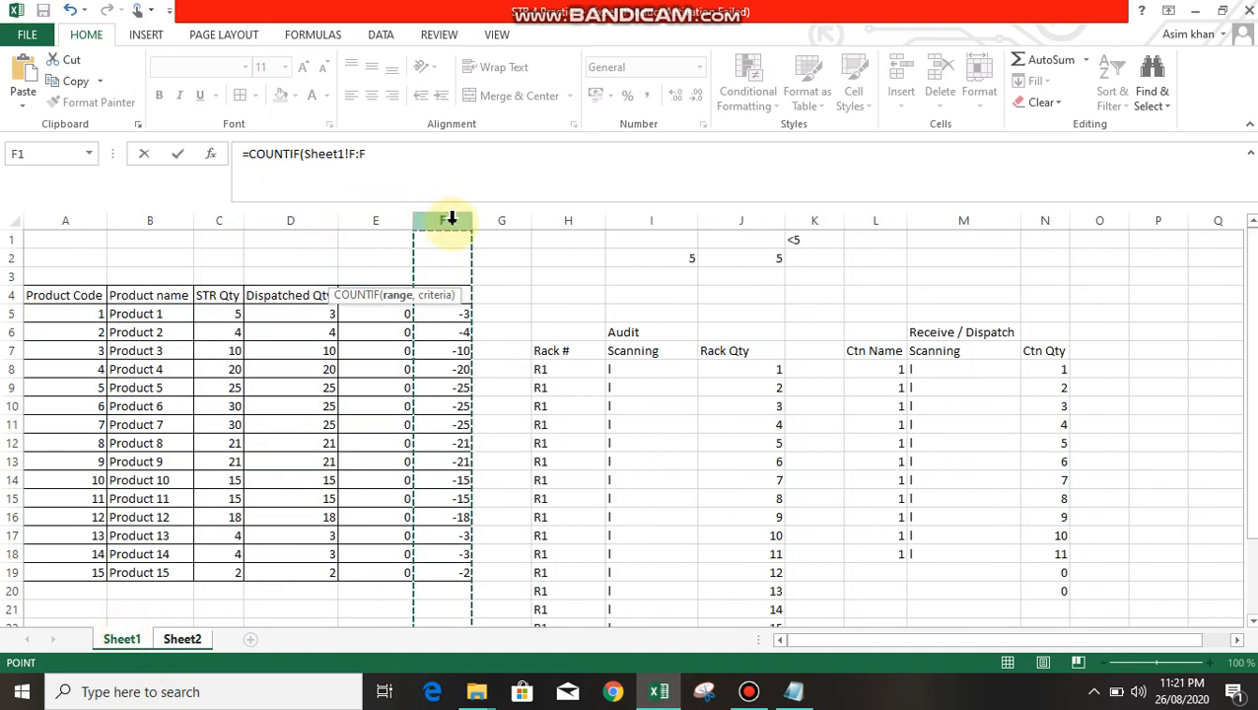
type(",<")
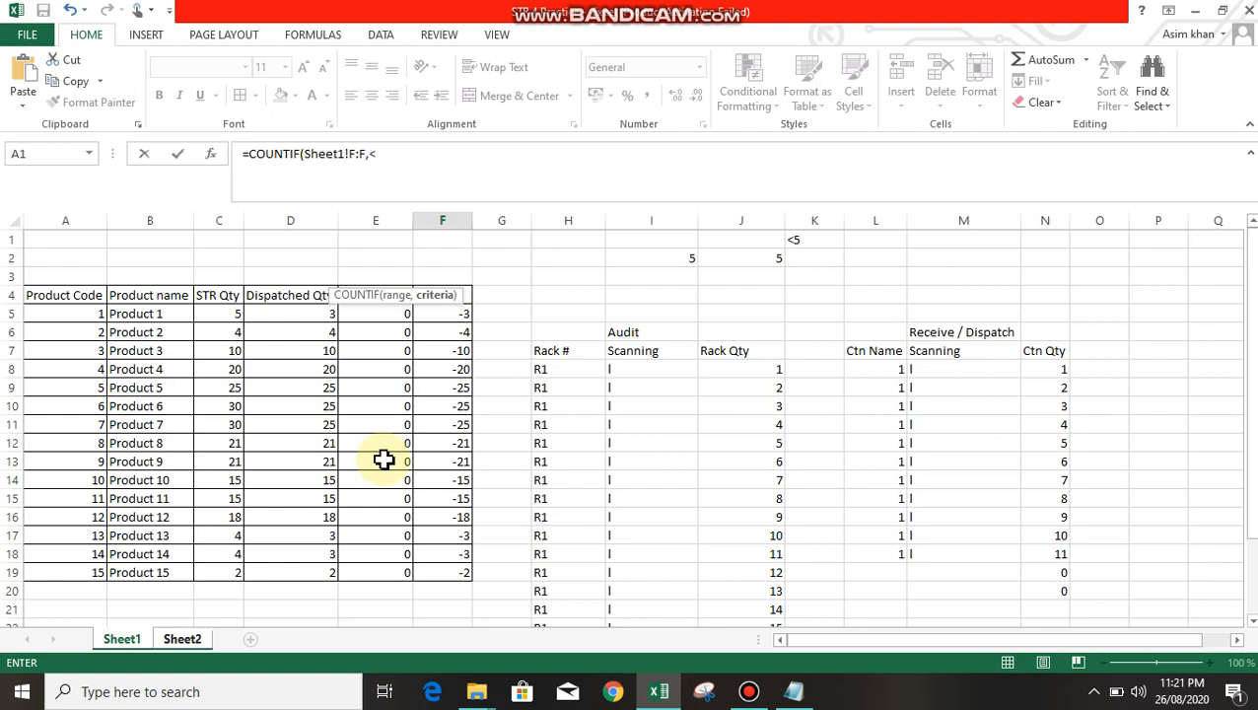
key("BackSpace")
type(">0")
key("Return")
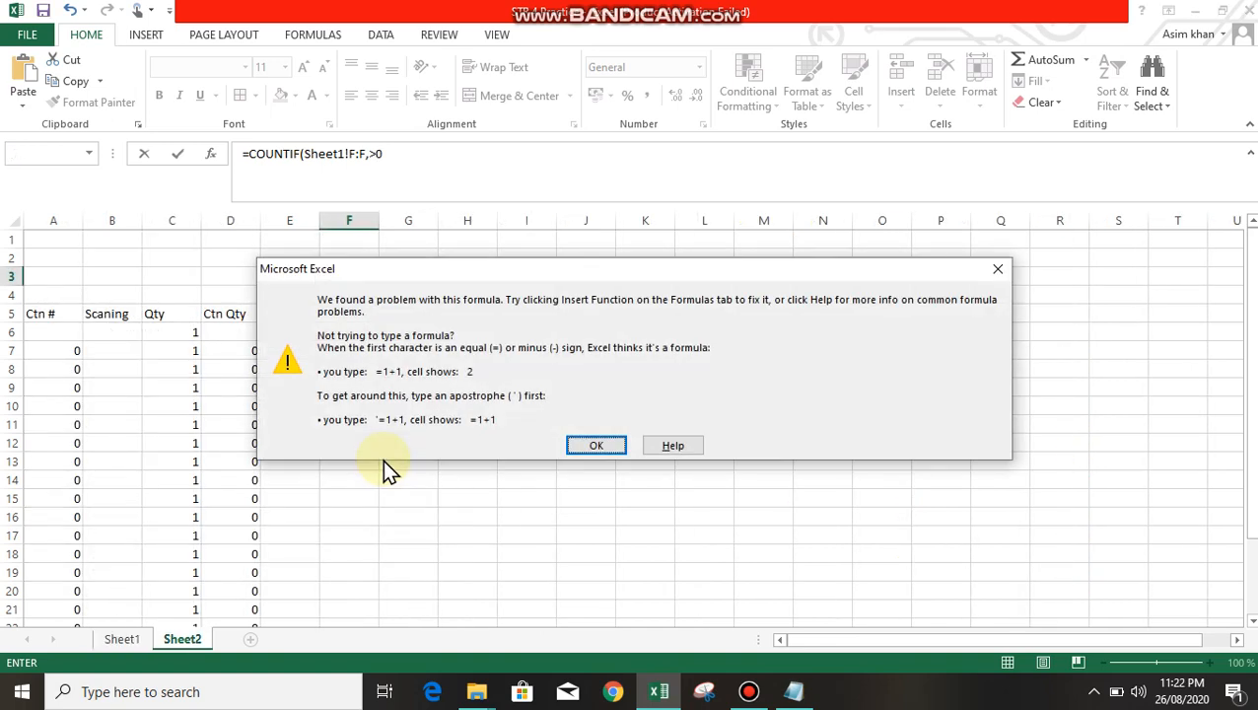
key("Return")
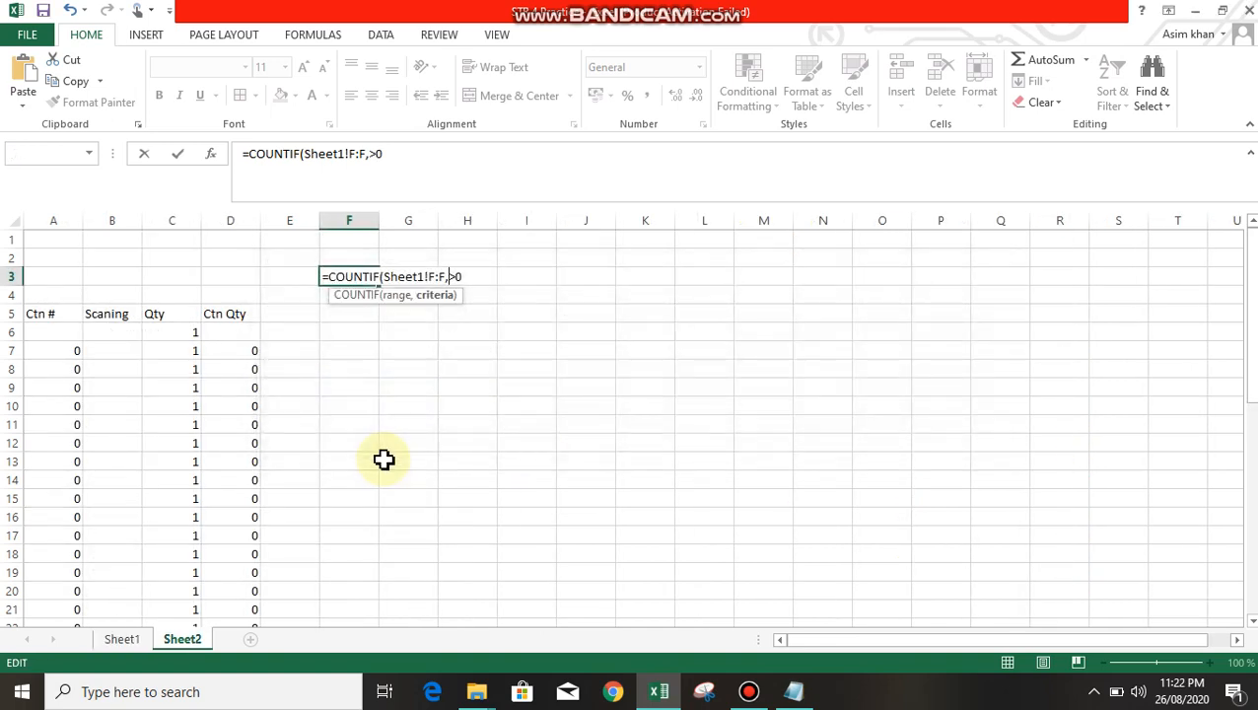
Step: Enclose the >0 criterion of the COUNTIF formula in F3 in quotation marks and enter the formula
type("\"")
type("\"")
key("Return")
Step: Enter 1 in each Scaning cell from B6 to B12 on Sheet2
key("Left")
key("Down")
key("Left")
key("Left")
key("Down")
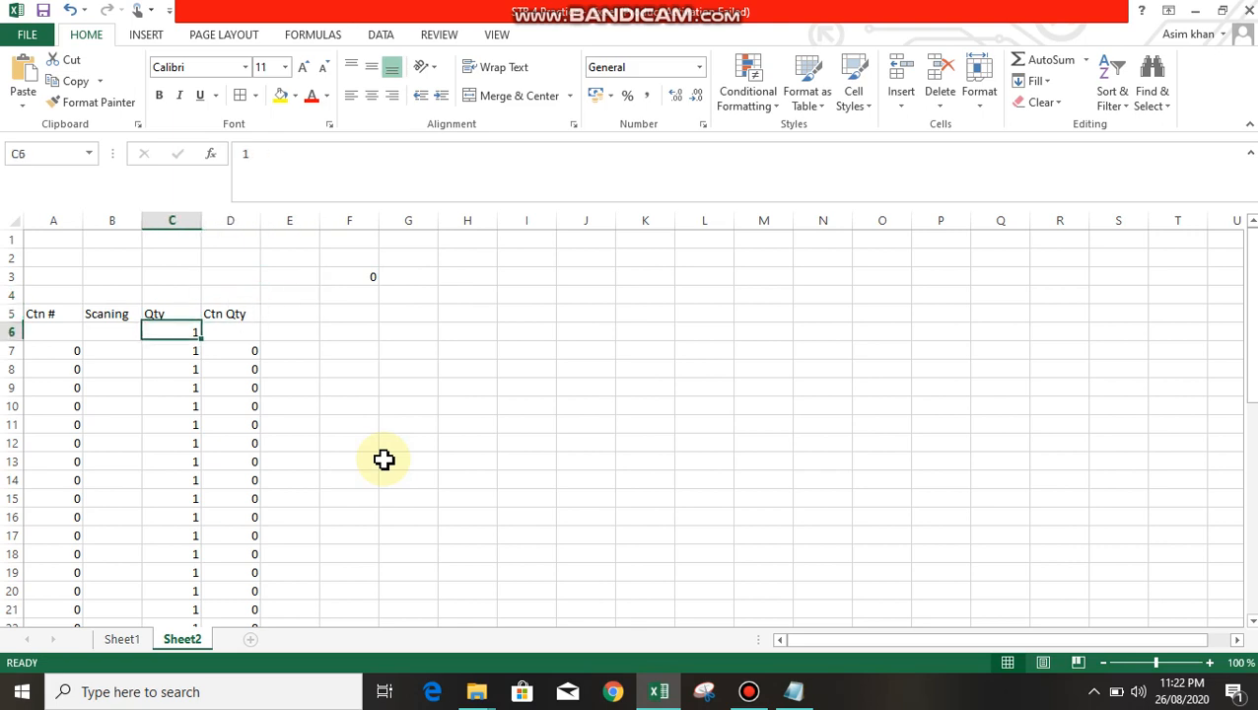
key("Left")
key("Left")
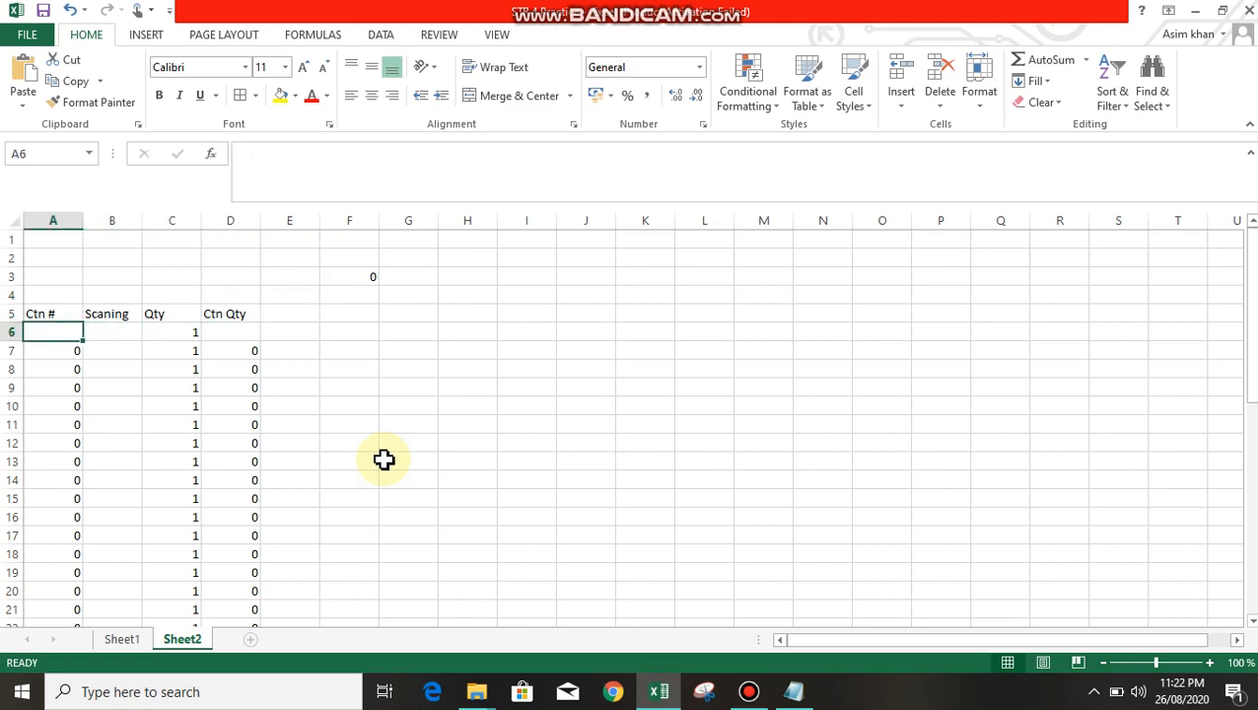
key("Right")
type("1")
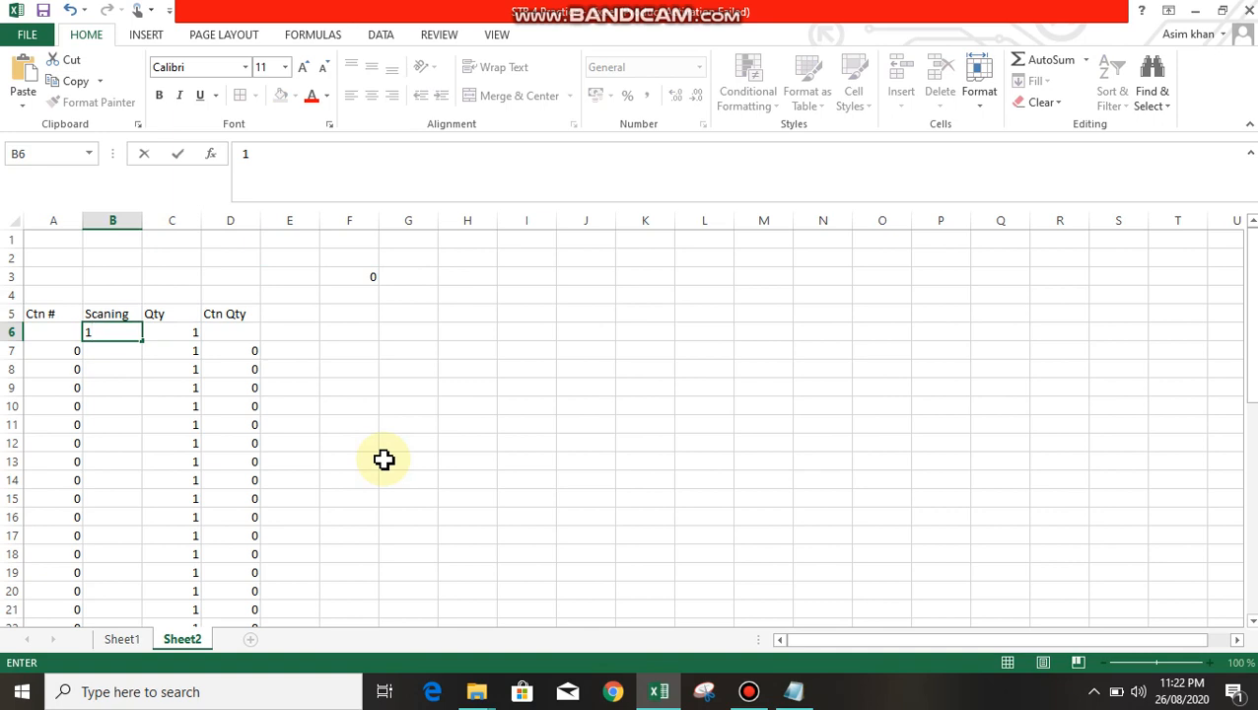
key("Return")
type("1 1 1")
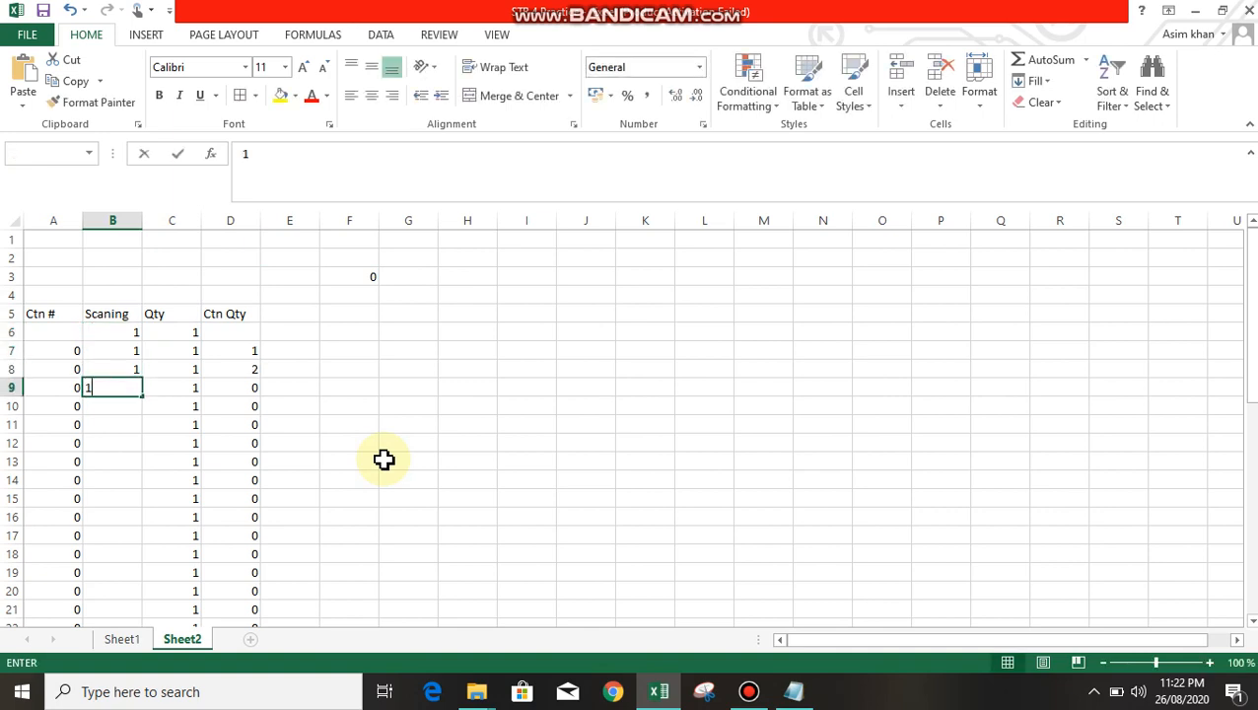
key("Return")
type("1")
key("Return")
type("1")
key("Return")
type("1")
key("Return")
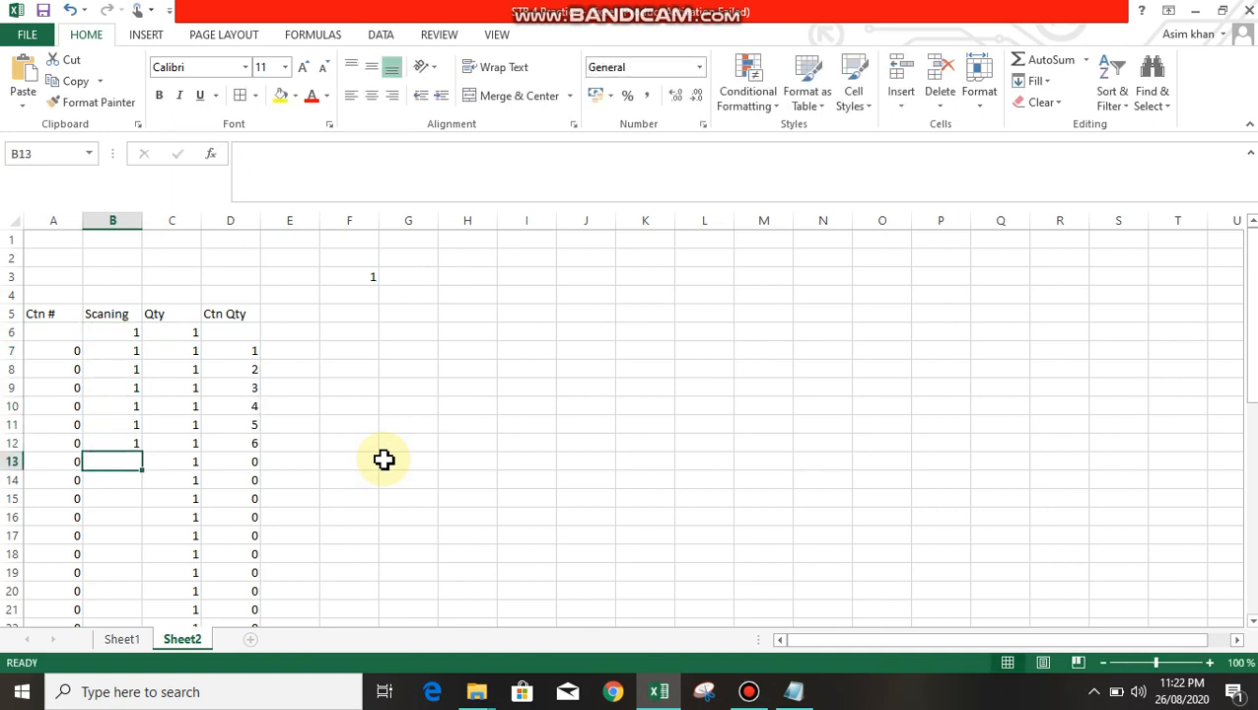
Step: Compare Product 1's Receive Qty and Diff on Sheet1 with the COUNTIF result in Sheet2 cell F3
left_click(122, 641)
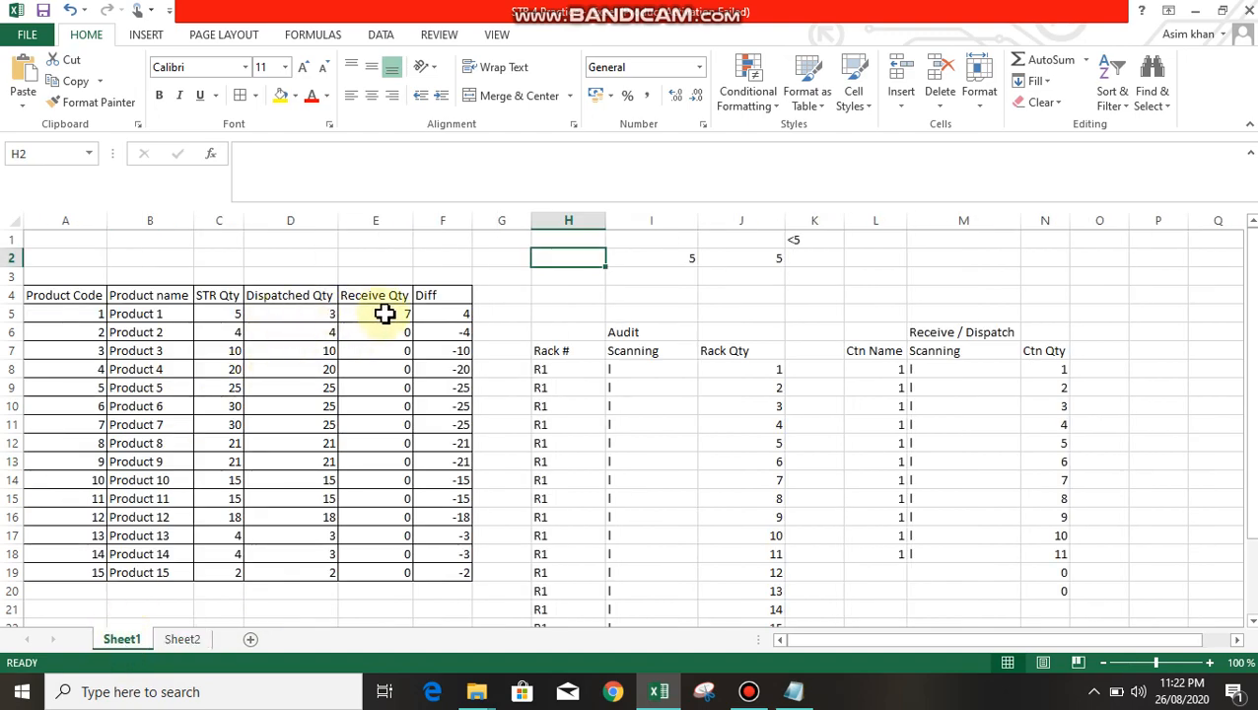
left_click(175, 640)
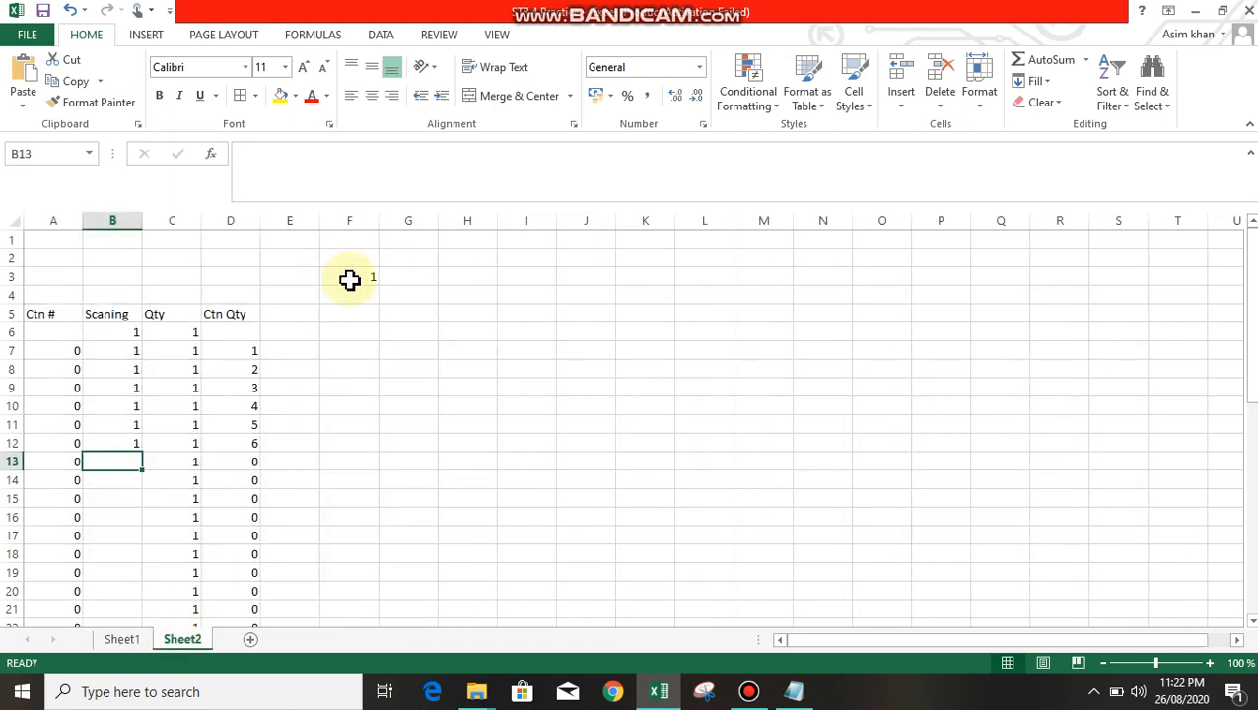
left_click(356, 279)
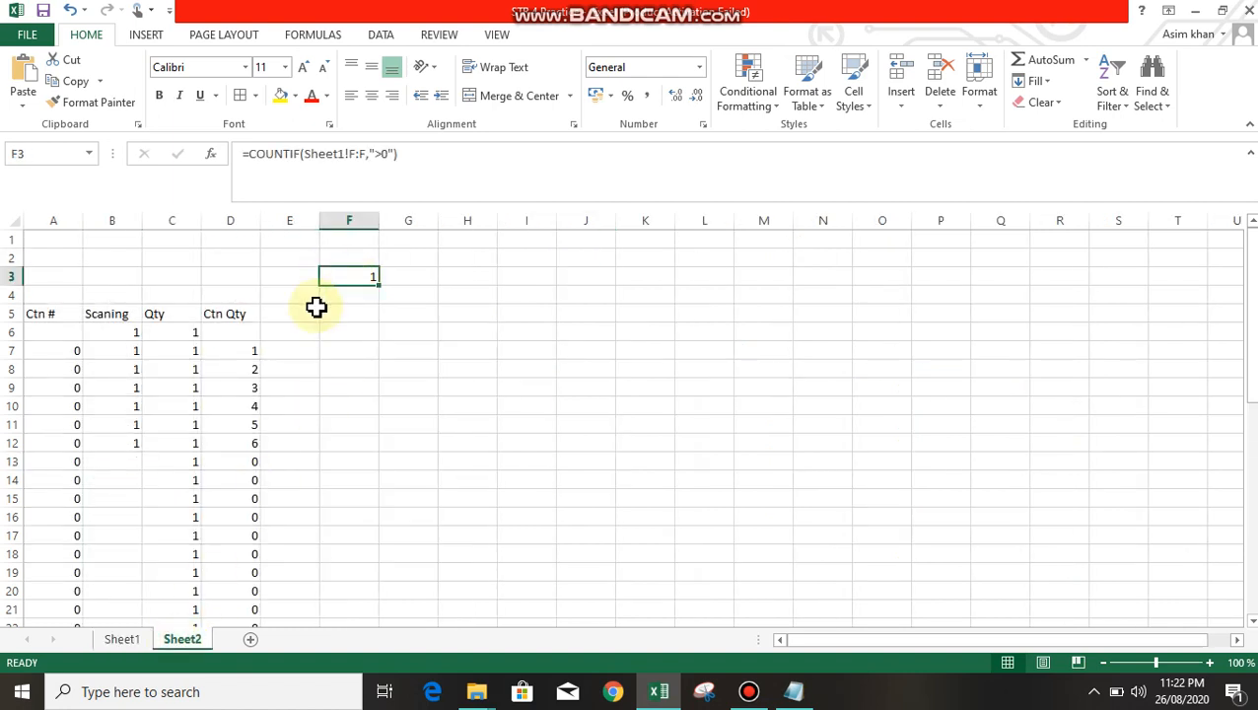
Step: Clear the Scaning entries in B9 to B12 and check the COUNTIF result in F3
left_click(133, 442)
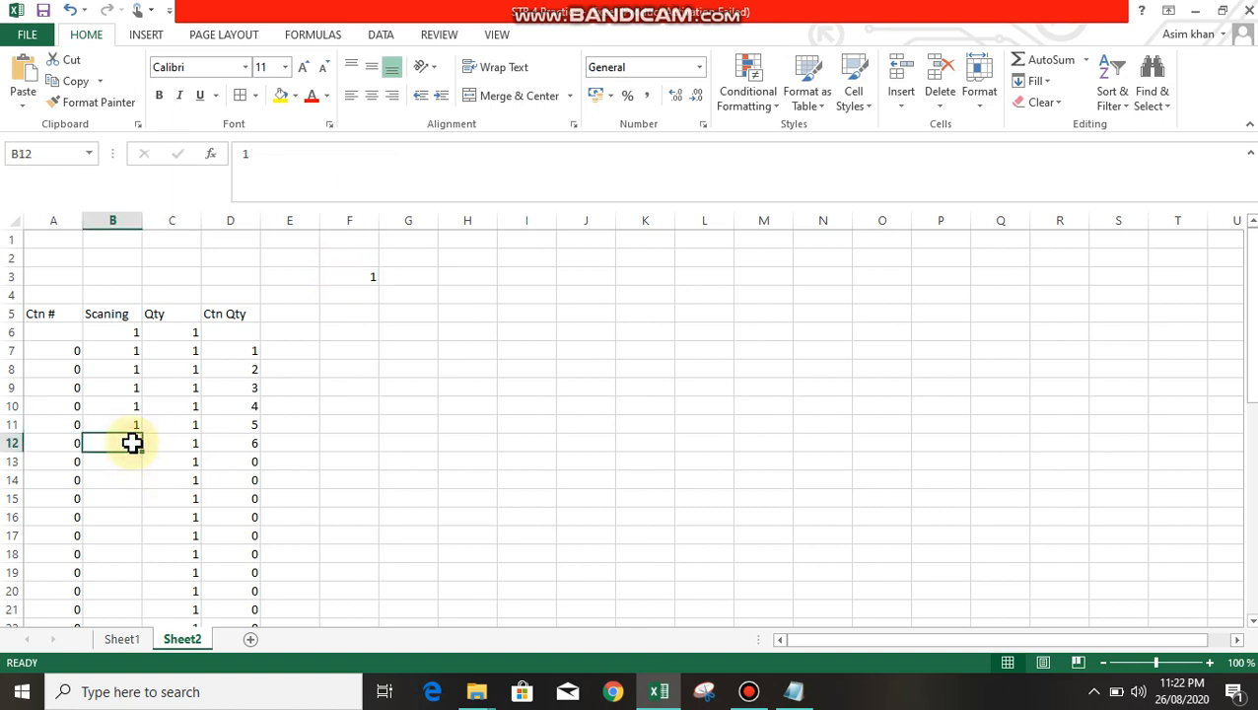
key("shift+Up")
key("shift+Up")
key("shift+Up")
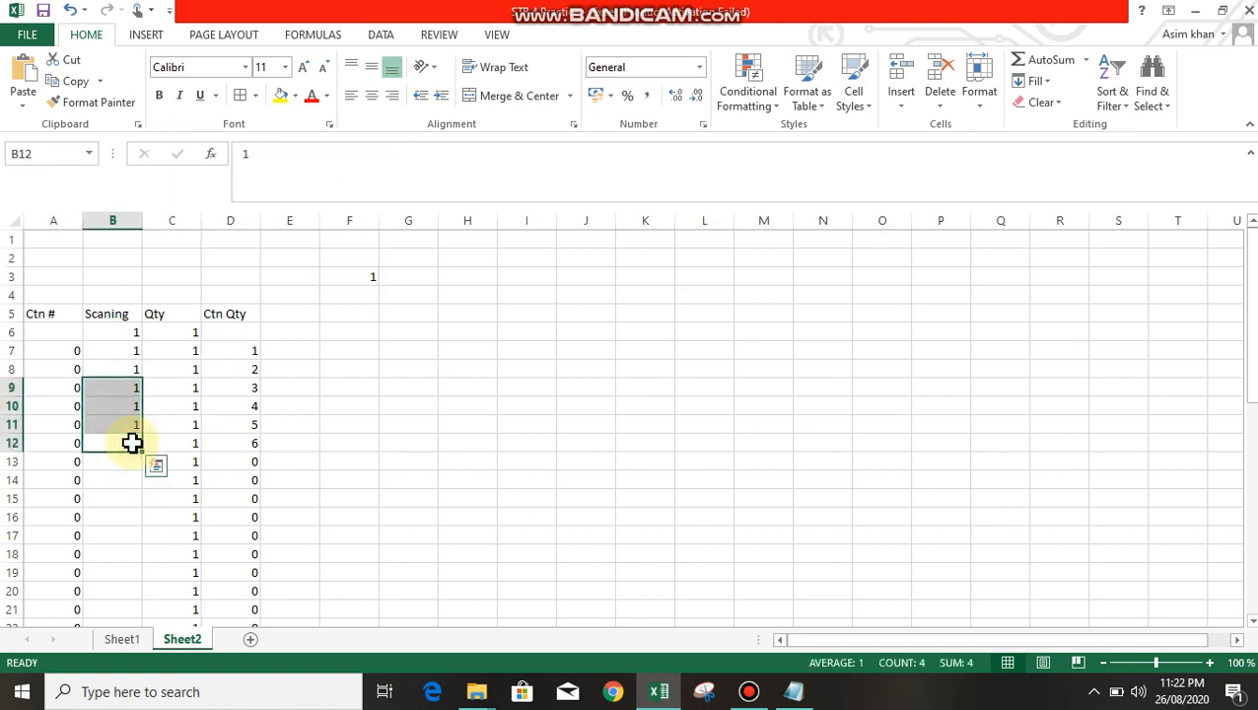
key("Delete")
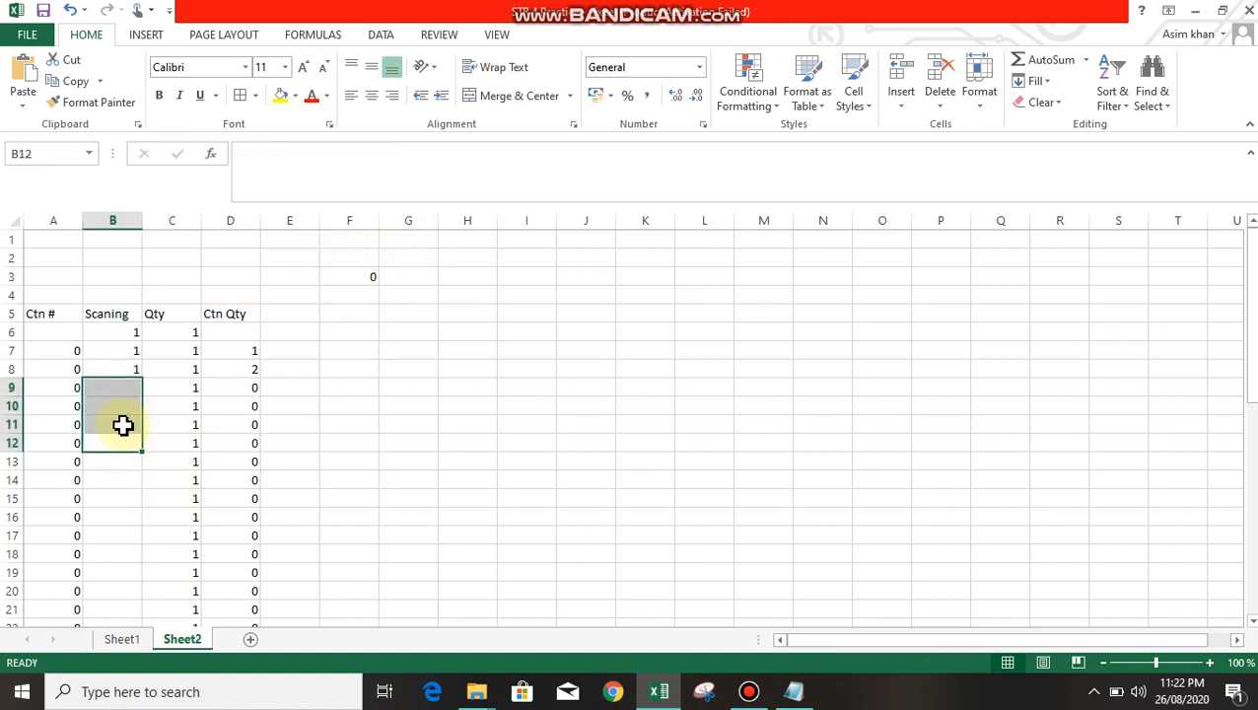
left_click(129, 353)
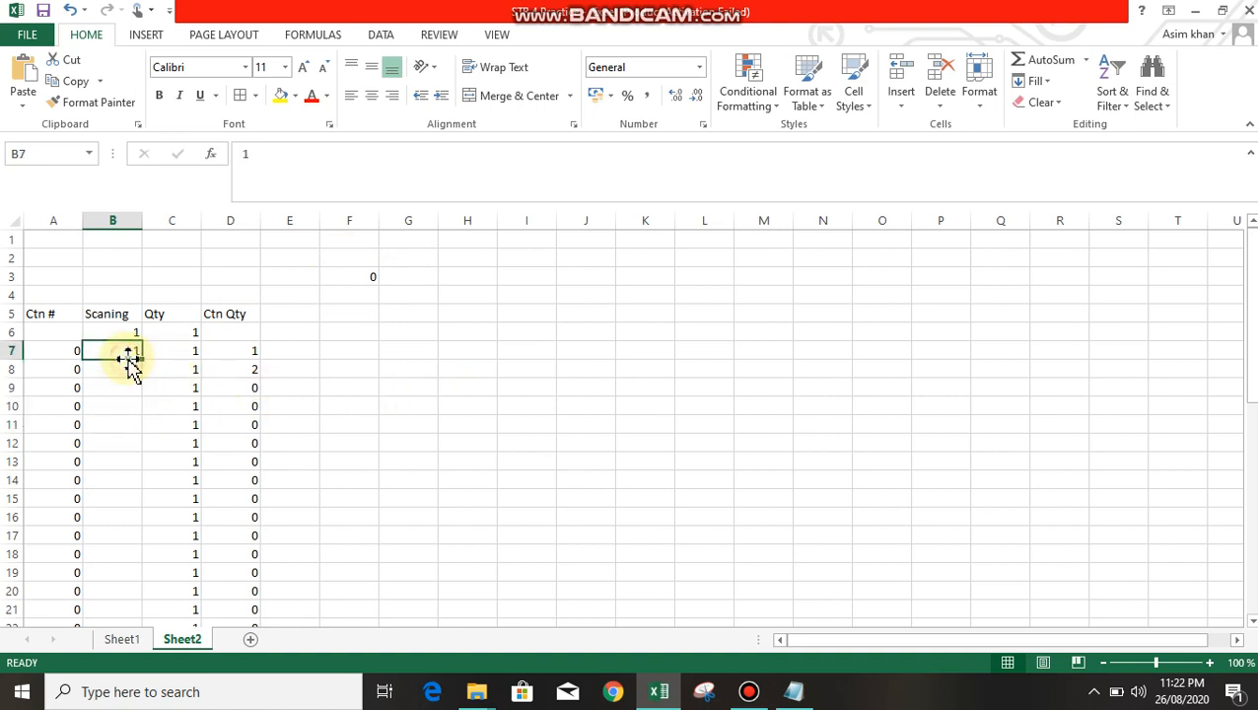
left_click(350, 276)
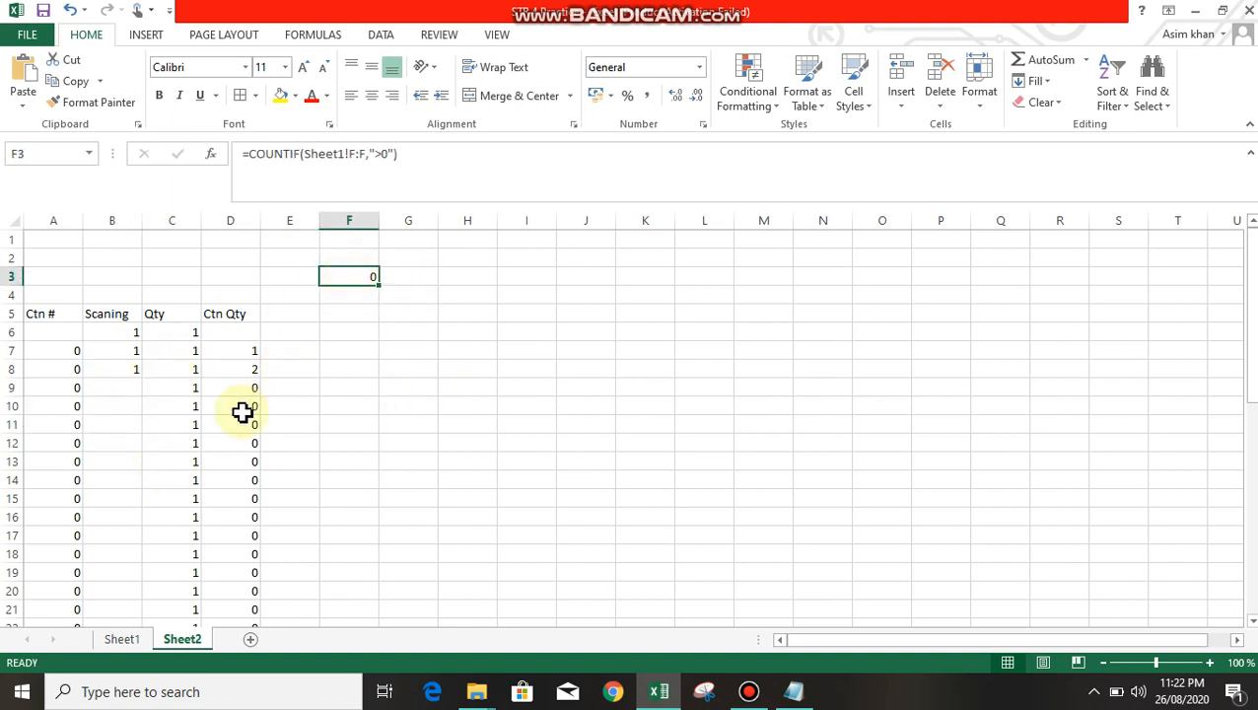
Step: Enter 1 as the Ctn # in A6 and 1 as the Ctn Qty in D6
left_click(123, 389)
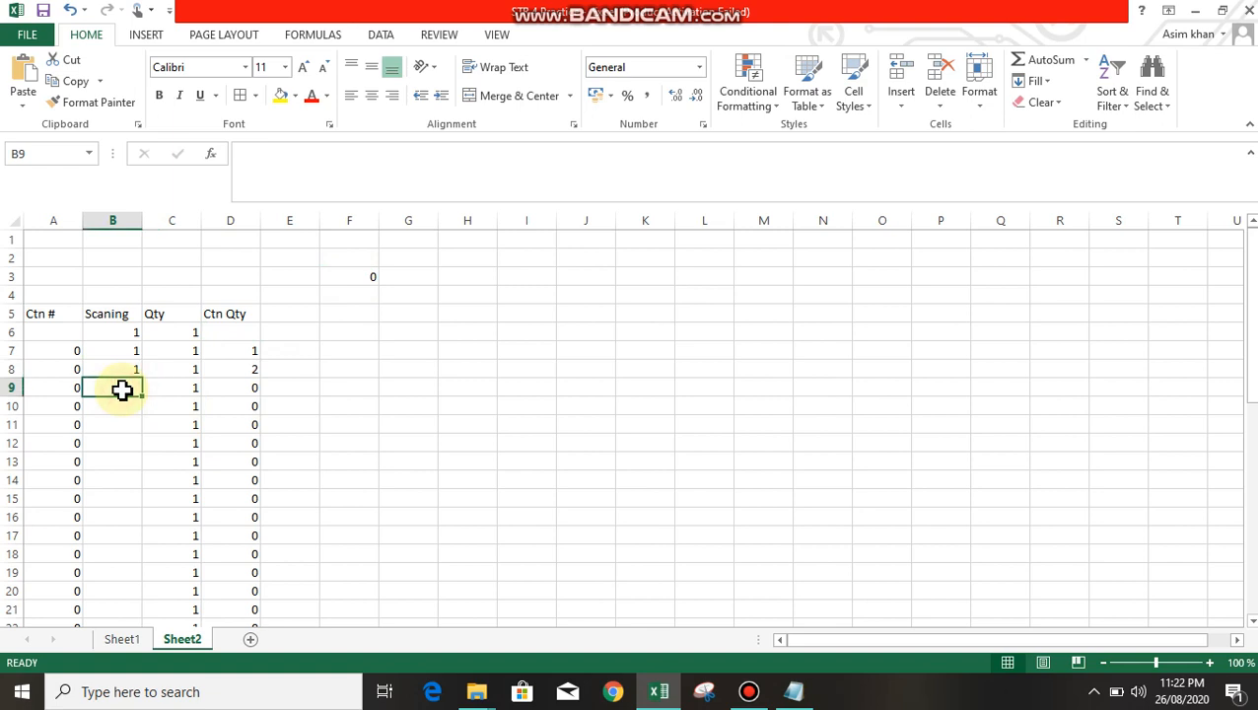
left_click(71, 336)
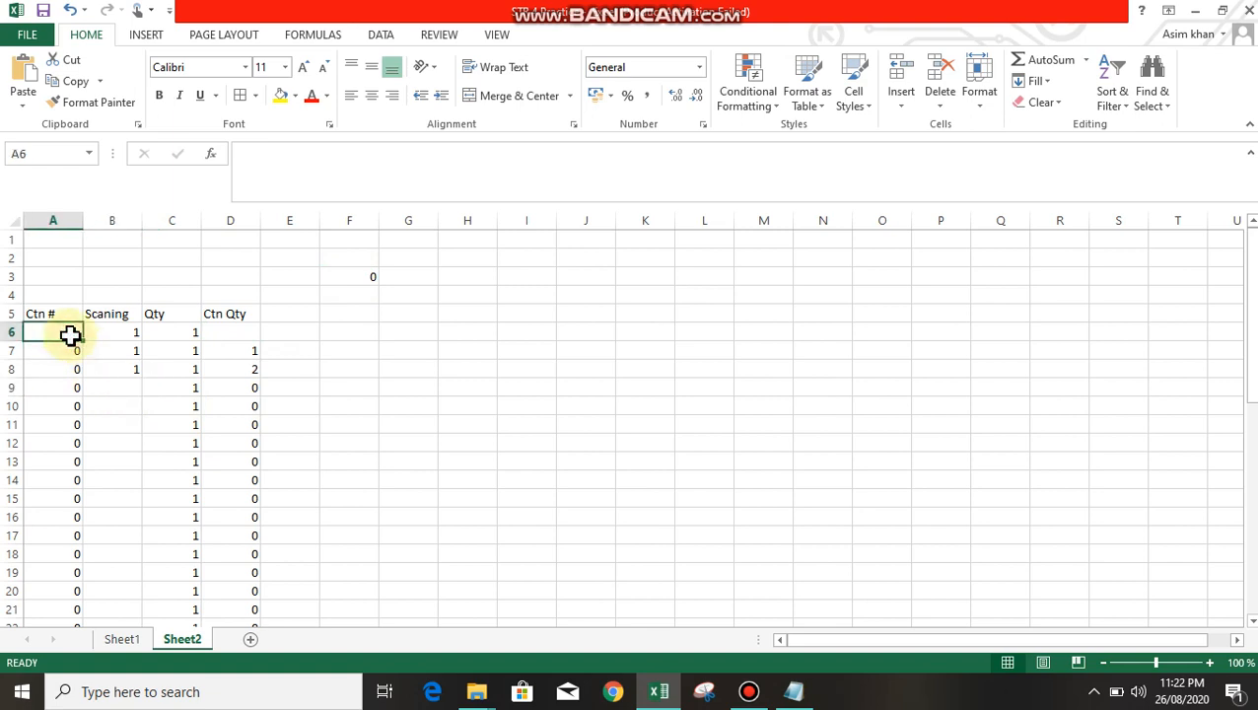
type("1")
key("Tab")
key("Tab")
key("Tab")
type("1")
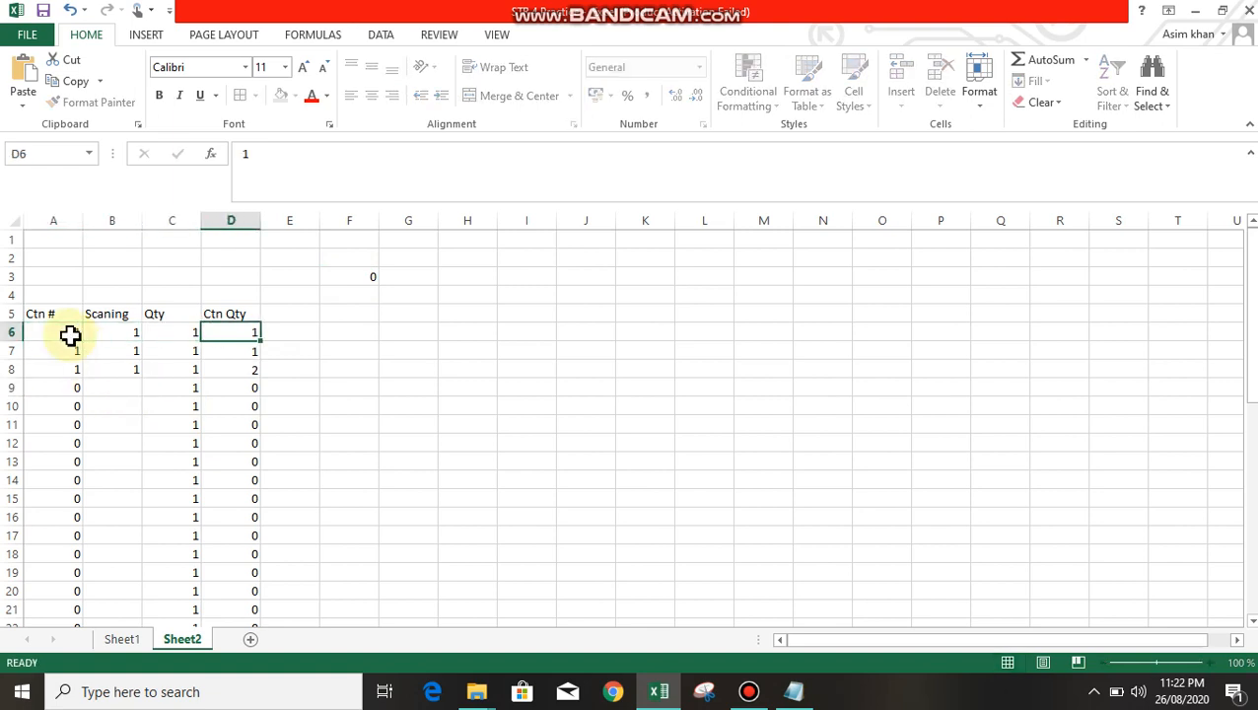
Step: Fill the Scaning cells from B9 to B20 with 1
key("Left")
key("Down")
key("Down")
key("Left")
key("Down")
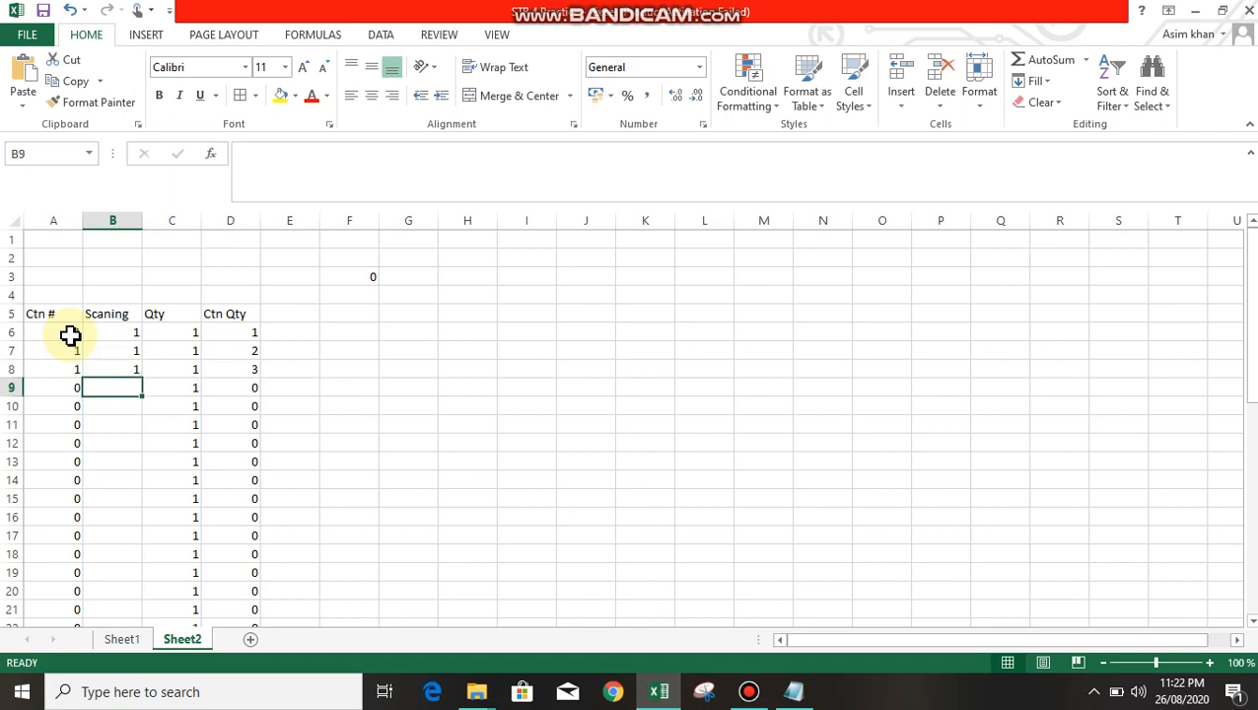
type("1")
key("Return")
type("1")
key("Return")
type("1 1")
key("Return")
type("1")
key("Return")
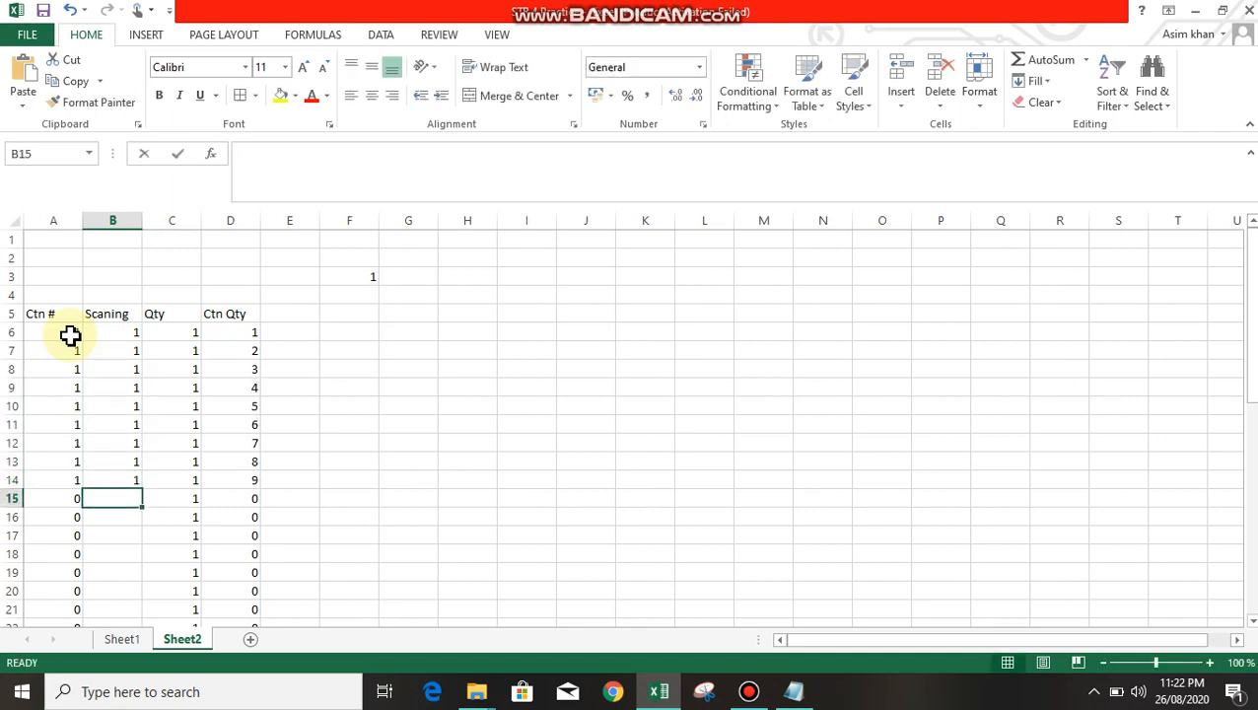
type("1 1 1 1 1 1")
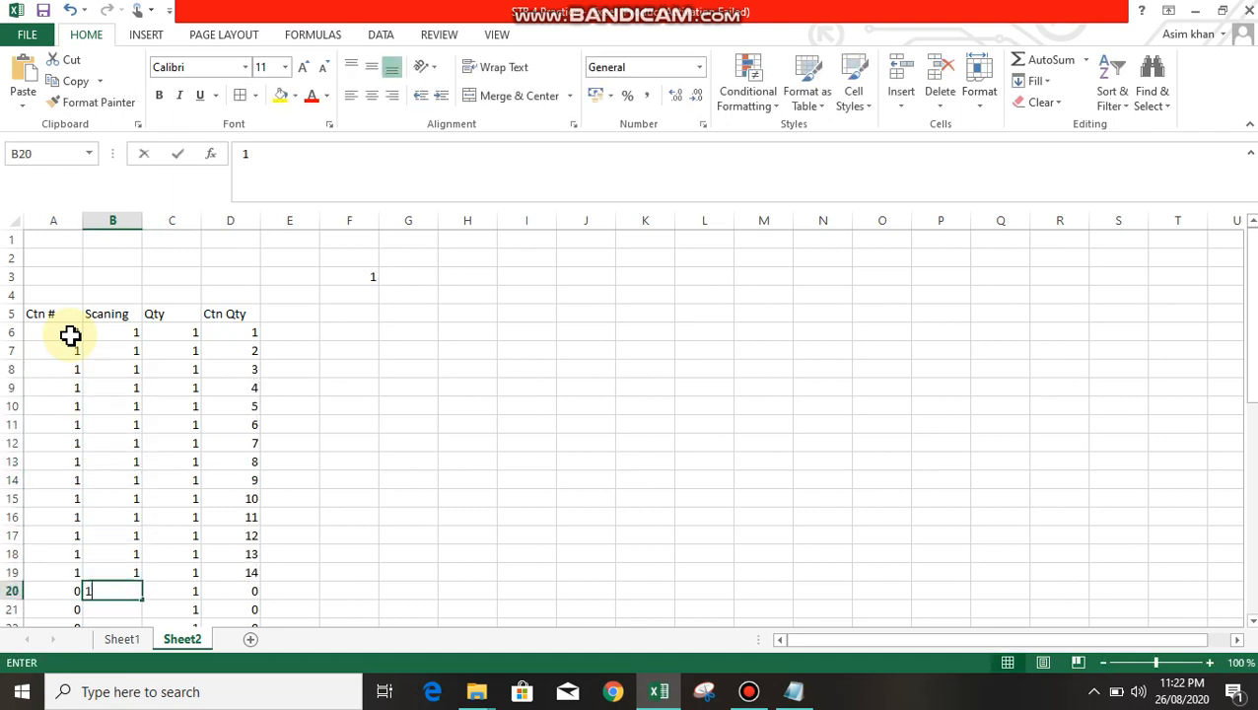
key("Return")
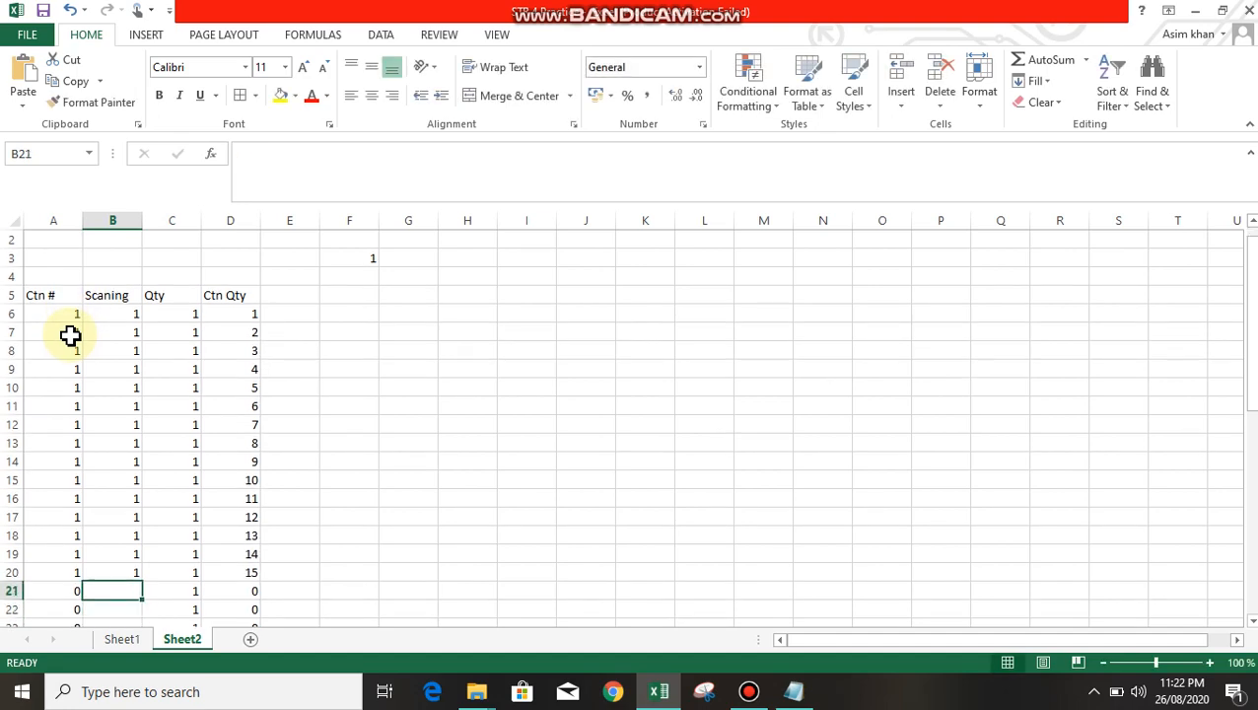
Step: Turn on filters for the header row of the product table on Sheet1
left_click(124, 639)
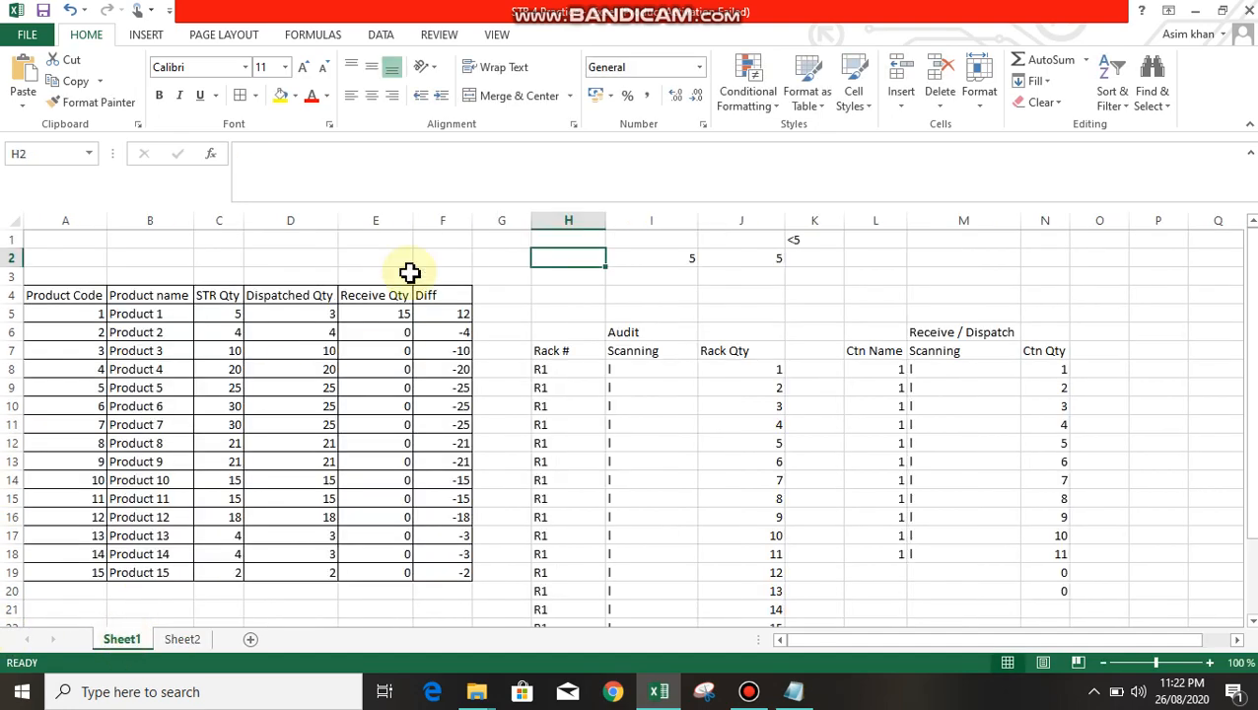
left_click(428, 296)
key("ctrl+shift+l")
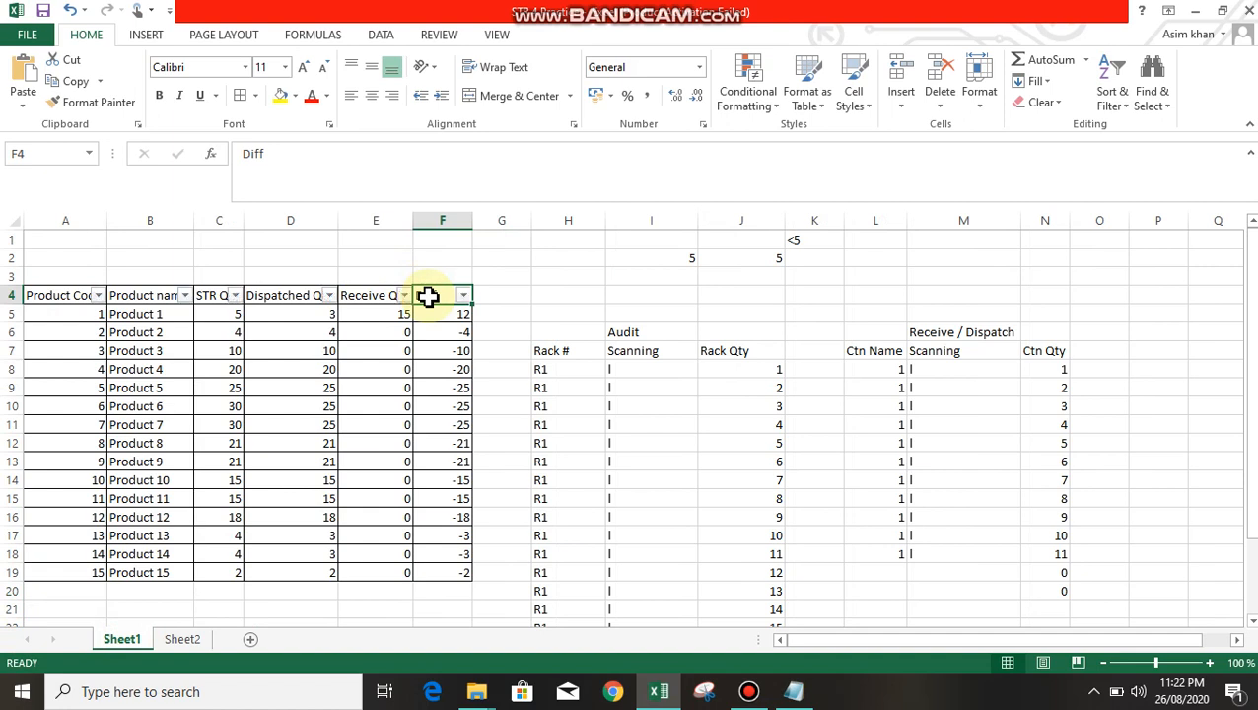
Step: Filter the Diff column to show only the value 12
key("alt+Down")
key("Down")
key("Down")
key("Down")
key("Down")
key("Down")
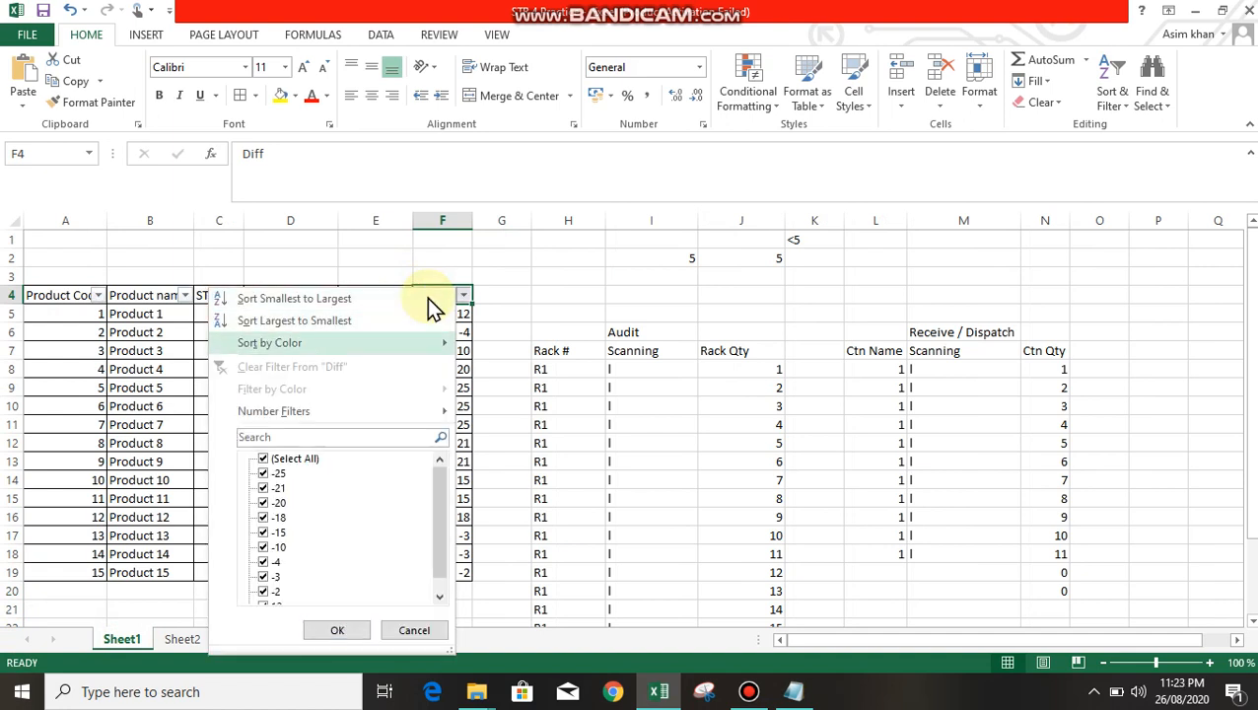
key("space")
key("Up")
key("Up")
key("Up")
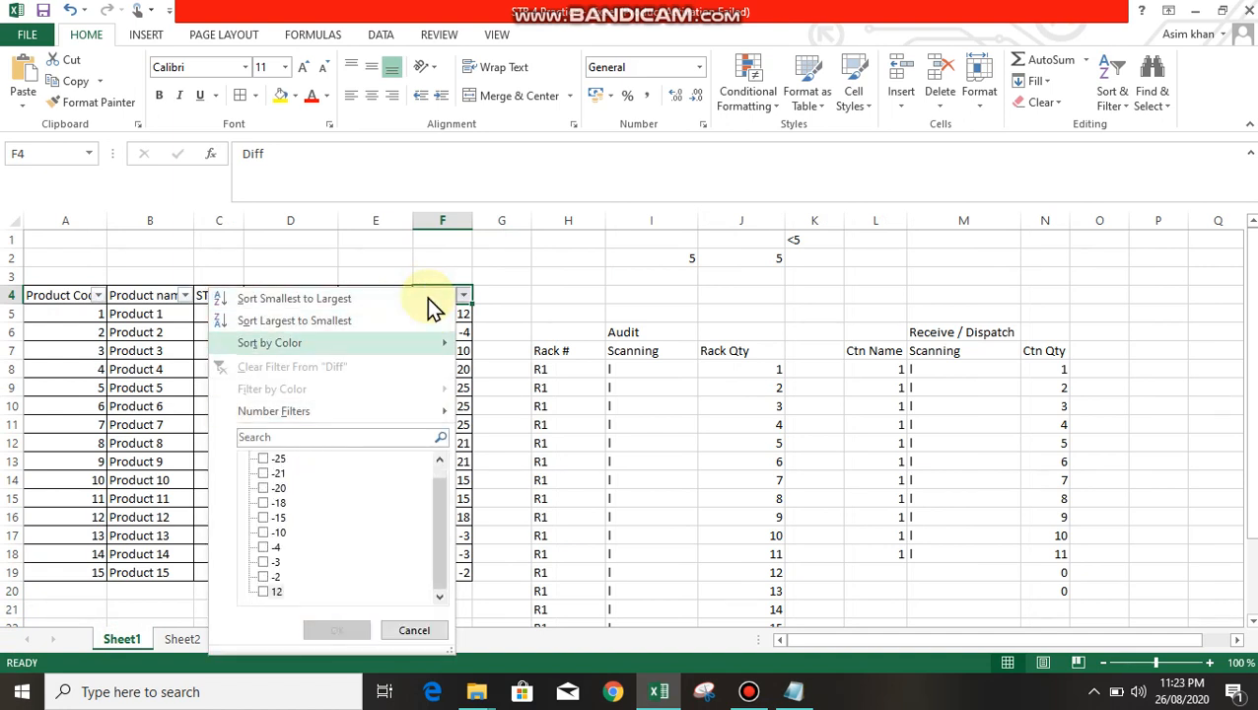
key("Up")
key("Up")
key("Down")
key("Down")
key("Down")
key("Down")
key("Down")
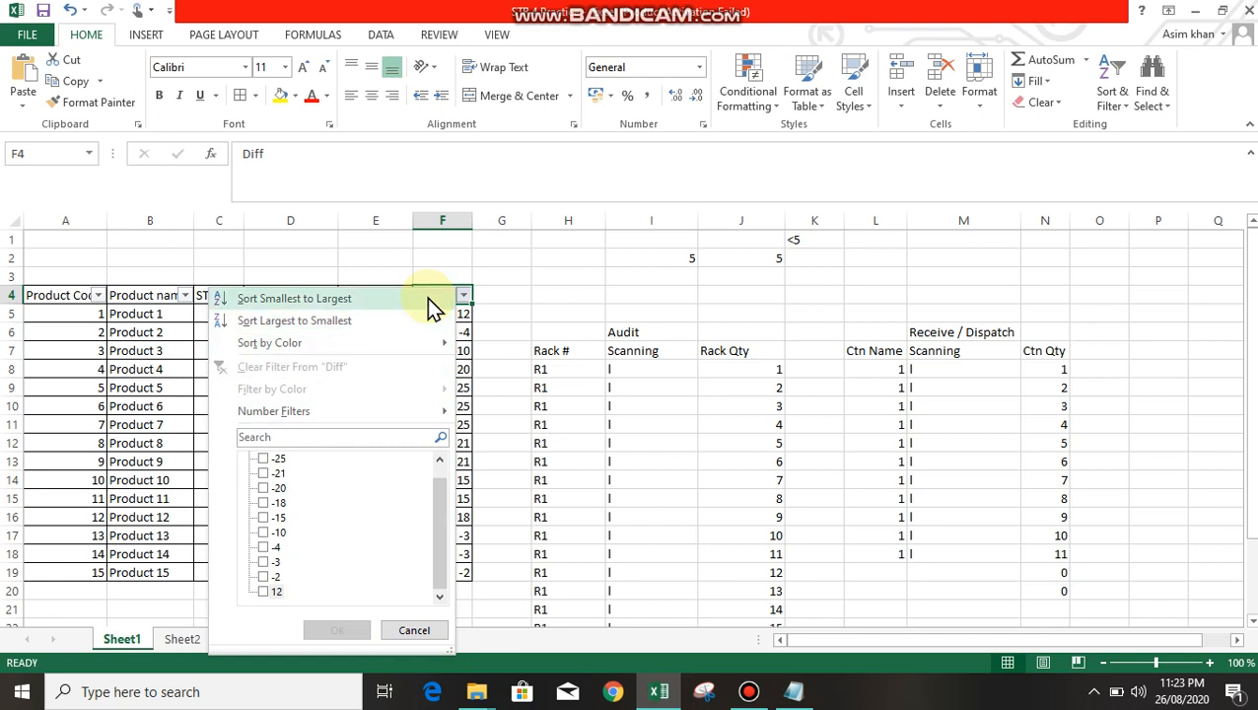
key("Up")
key("Up")
key("space")
key("Return")
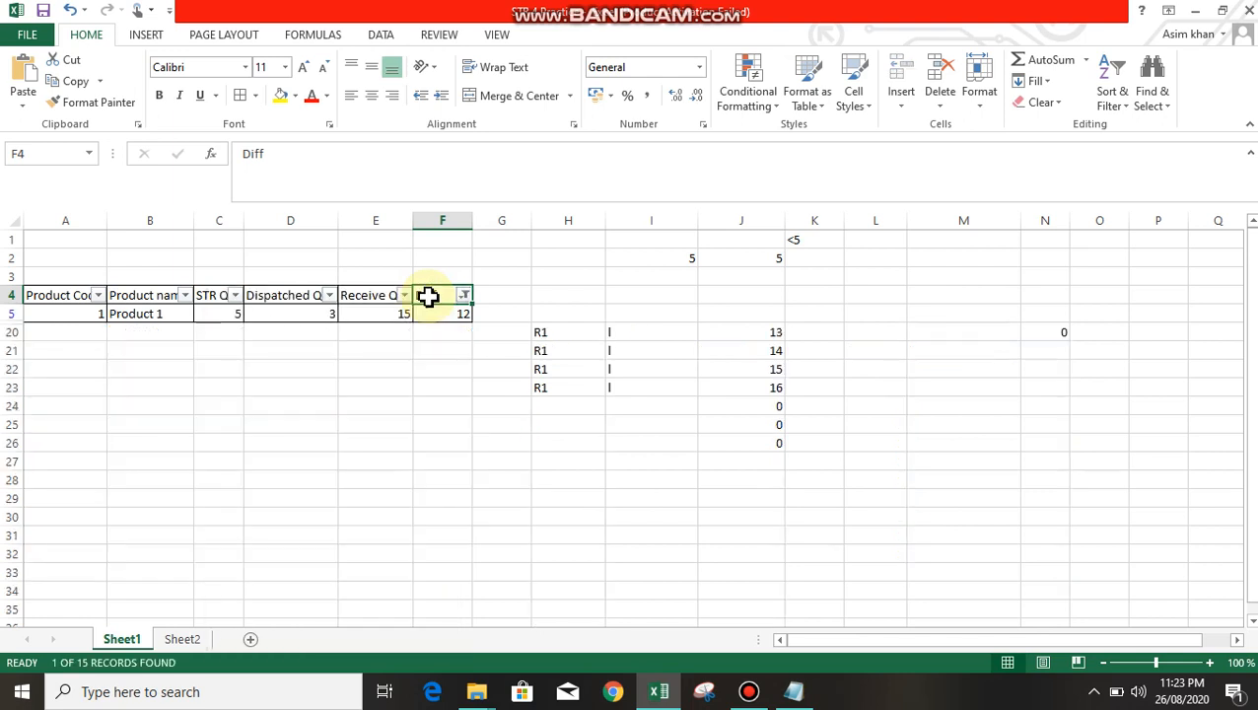
Step: Examine the remaining product row in the filtered table, from its Diff value back to the product name
key("Down")
key("Up")
key("Down")
key("Left")
key("Left")
key("Left")
key("Left")
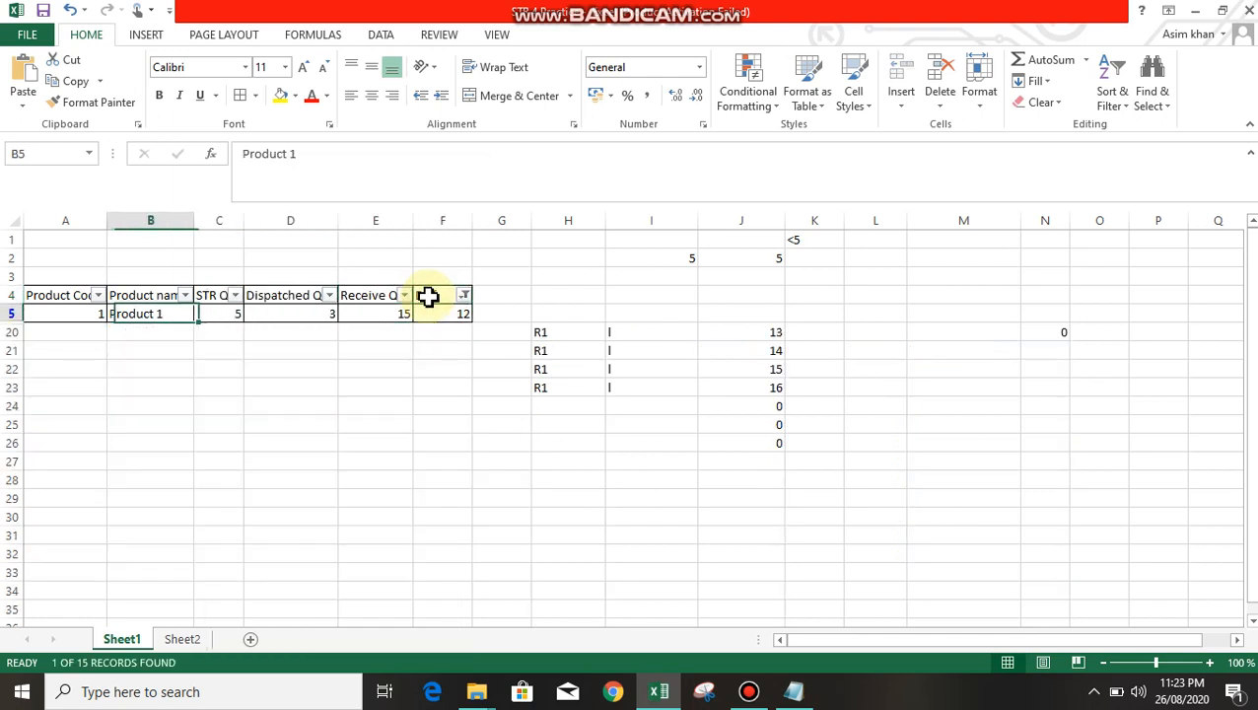
key("Right")
key("Right")
key("Right")
key("Right")
key("Up")
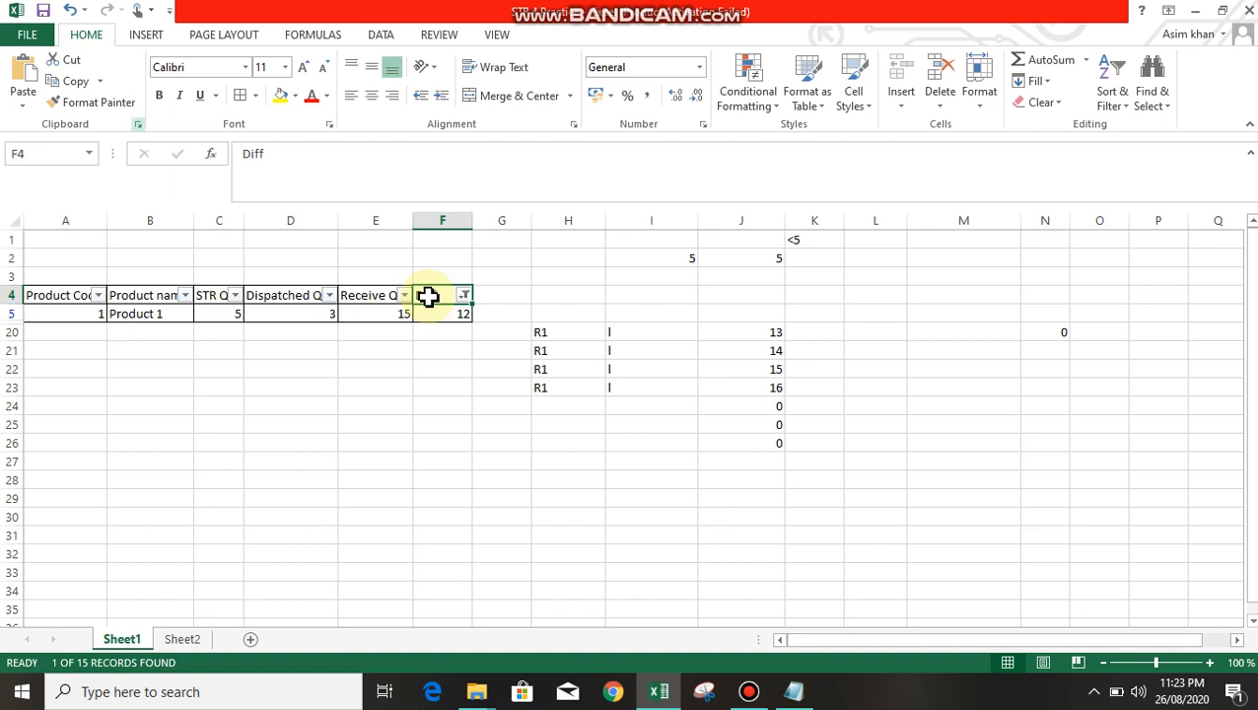
Step: Reselect all values in the Diff filter to show every product row again
left_click(463, 295)
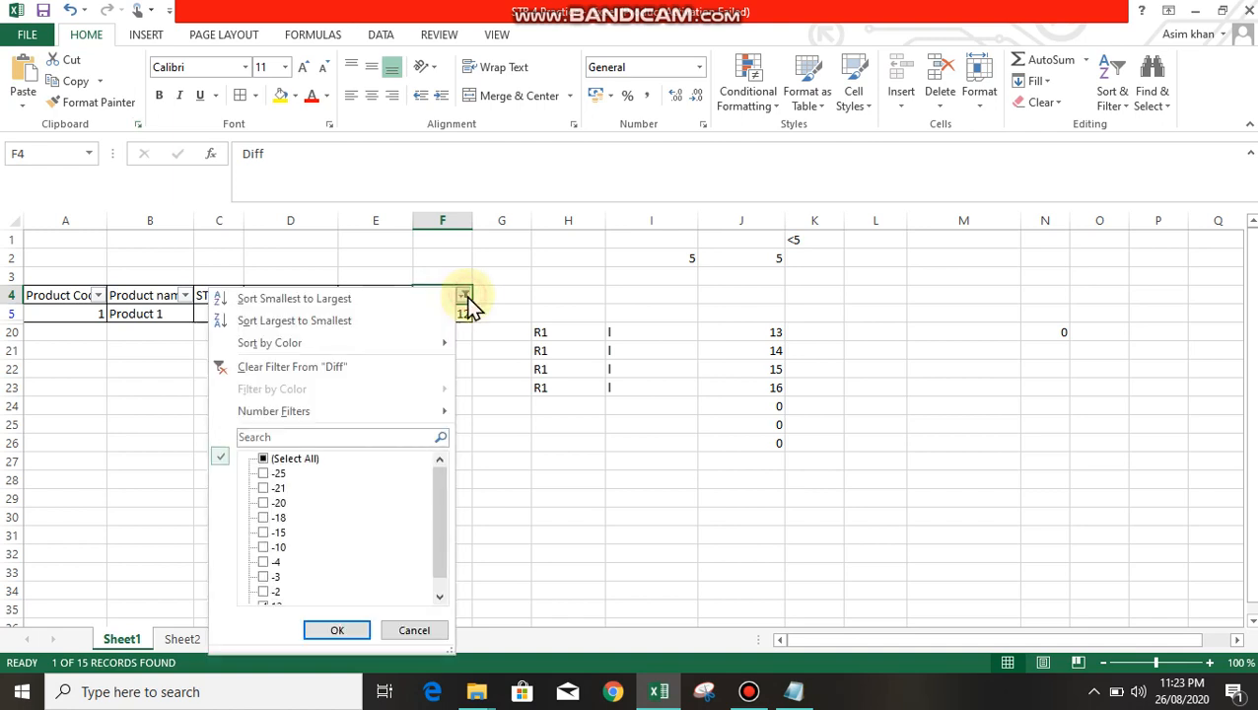
left_click(307, 460)
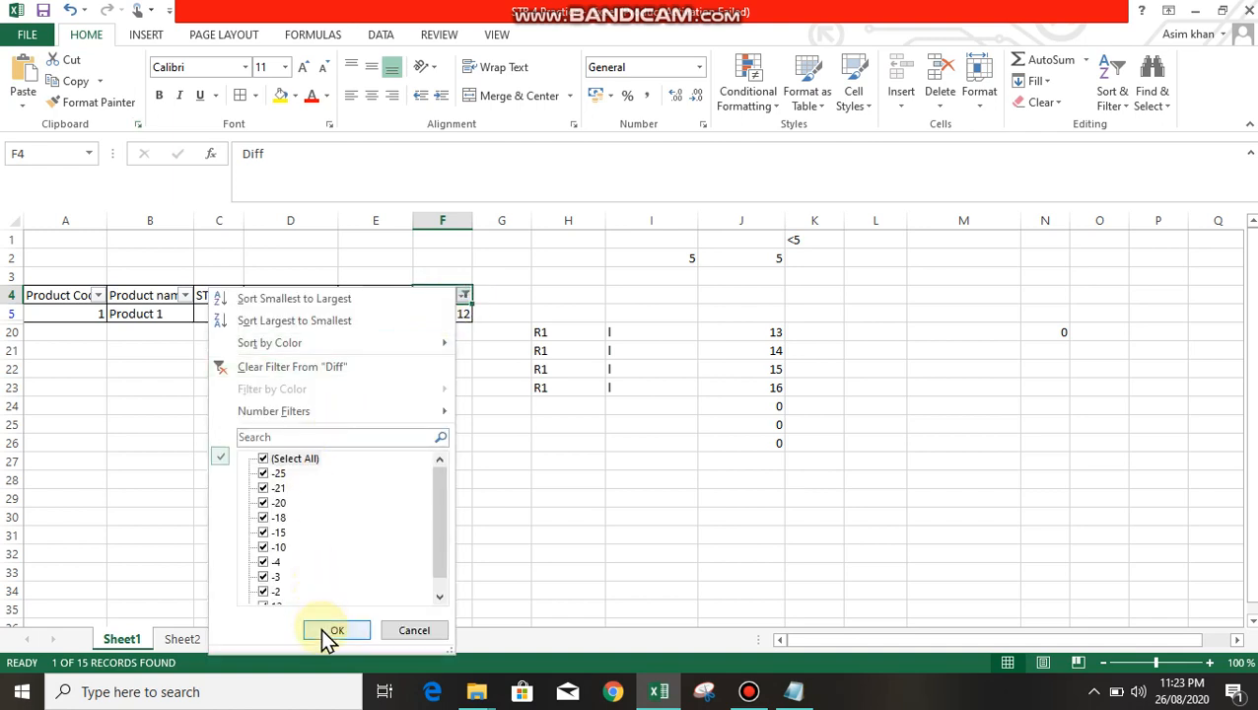
left_click(322, 629)
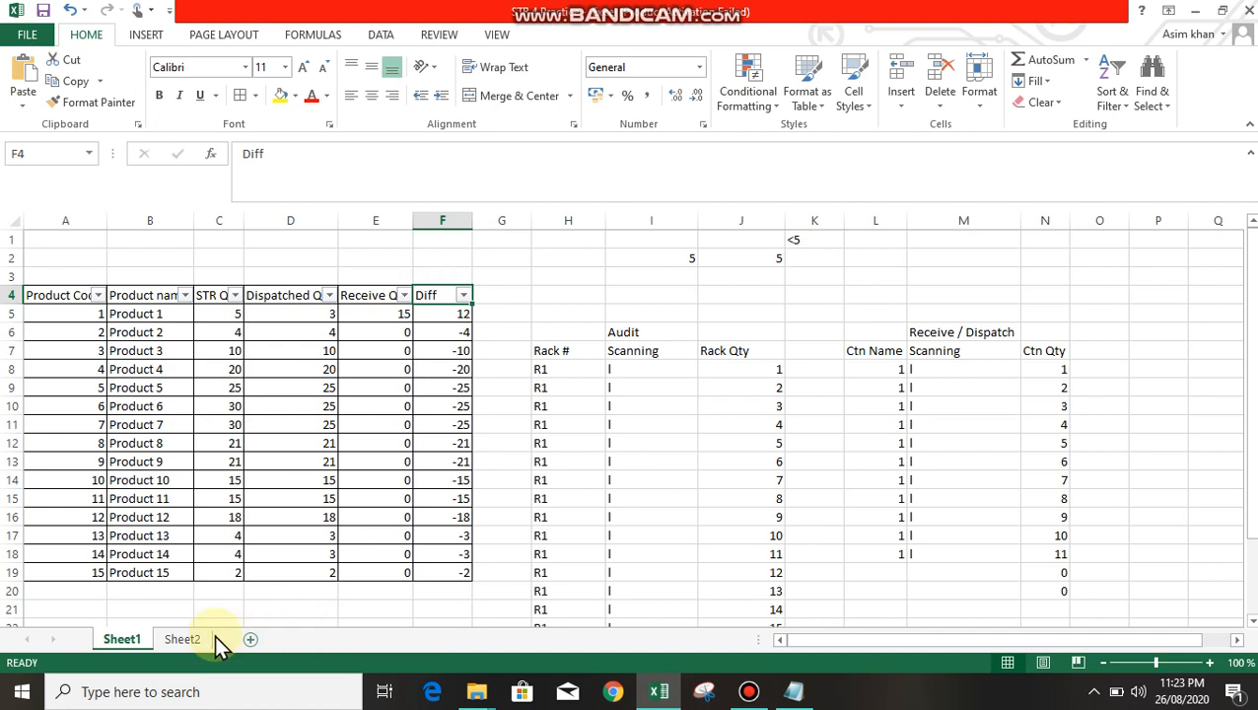
Step: Compare Product 1's Dispatched Qty, Receive Qty and Diff on Sheet1 with the COUNTIF formula in Sheet2 cell F3
left_click(444, 315)
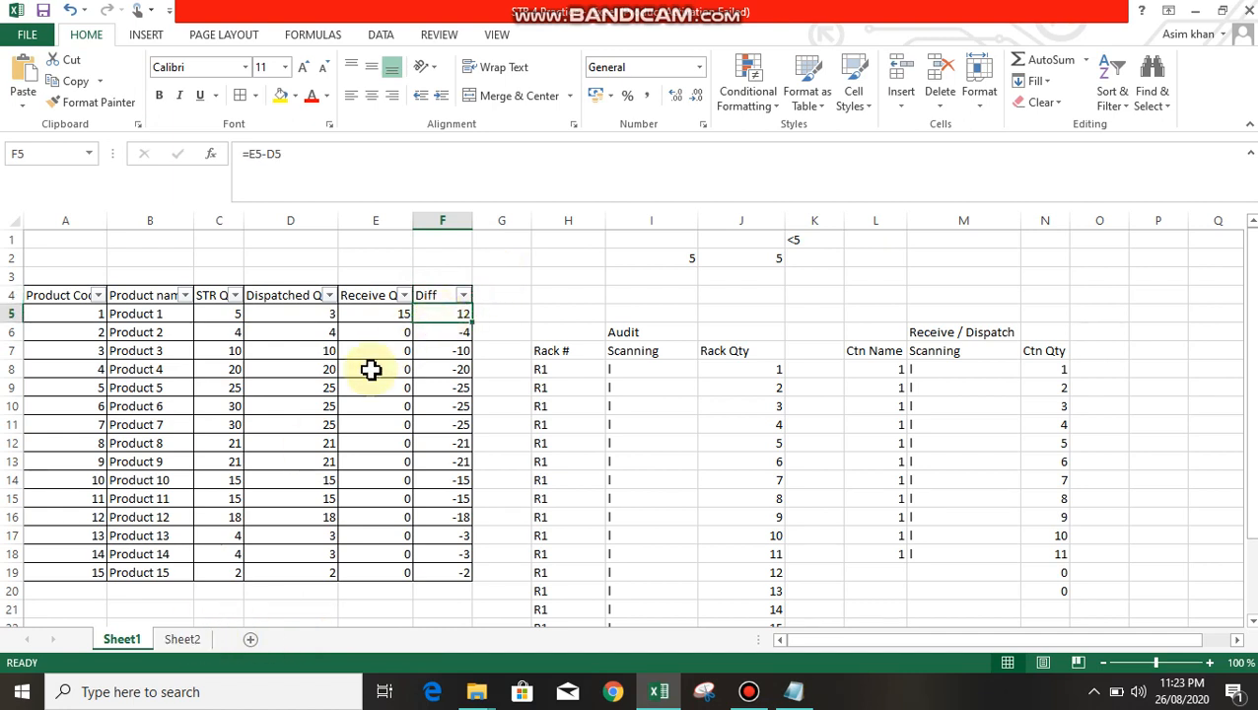
left_click(310, 313)
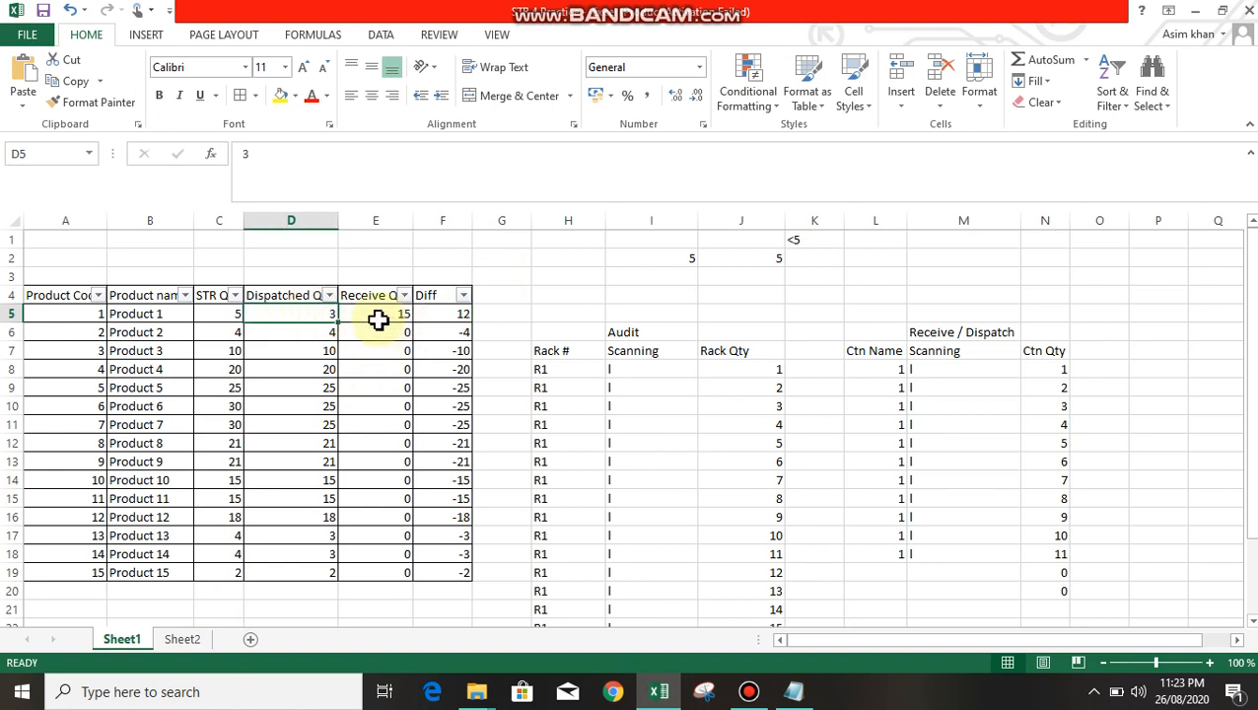
left_click(376, 316)
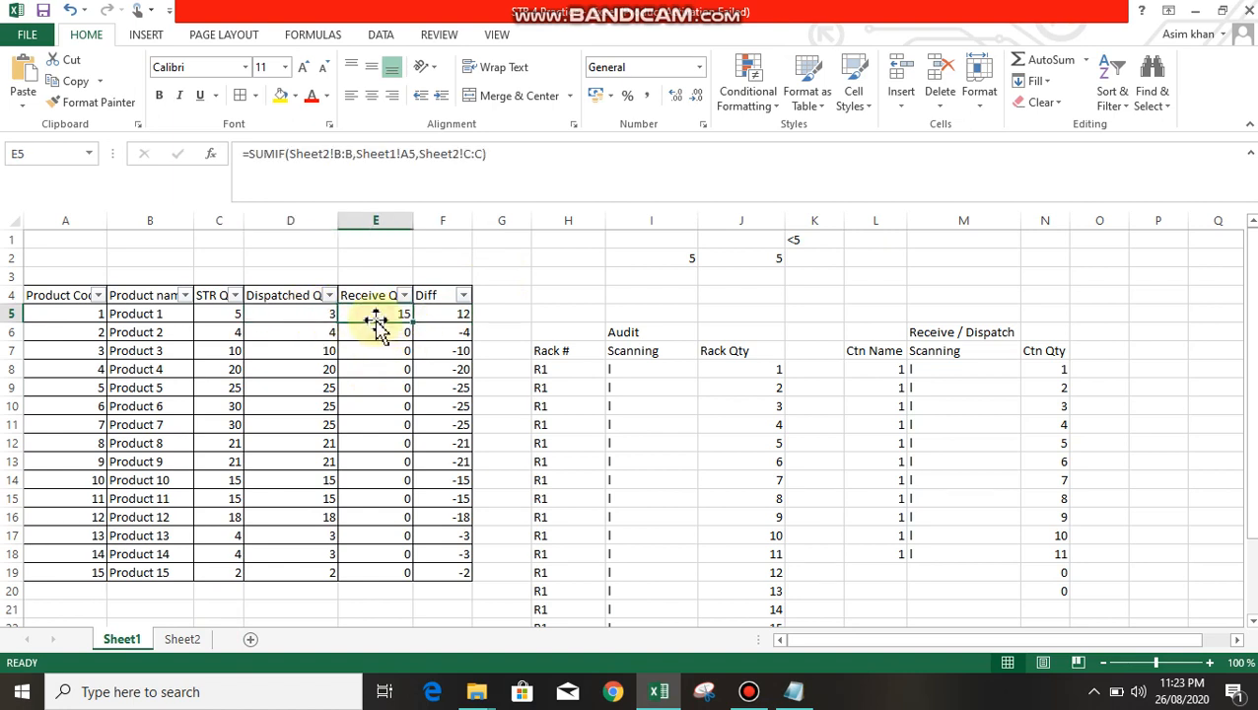
left_click(445, 313)
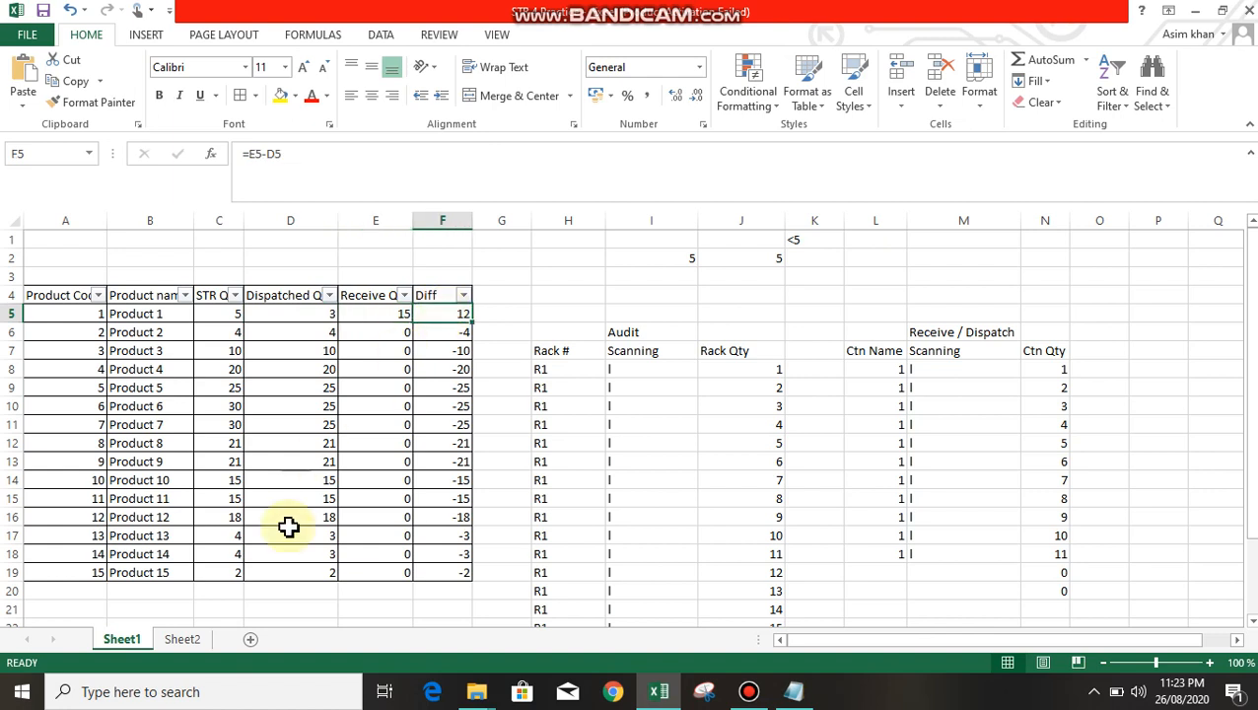
left_click(196, 640)
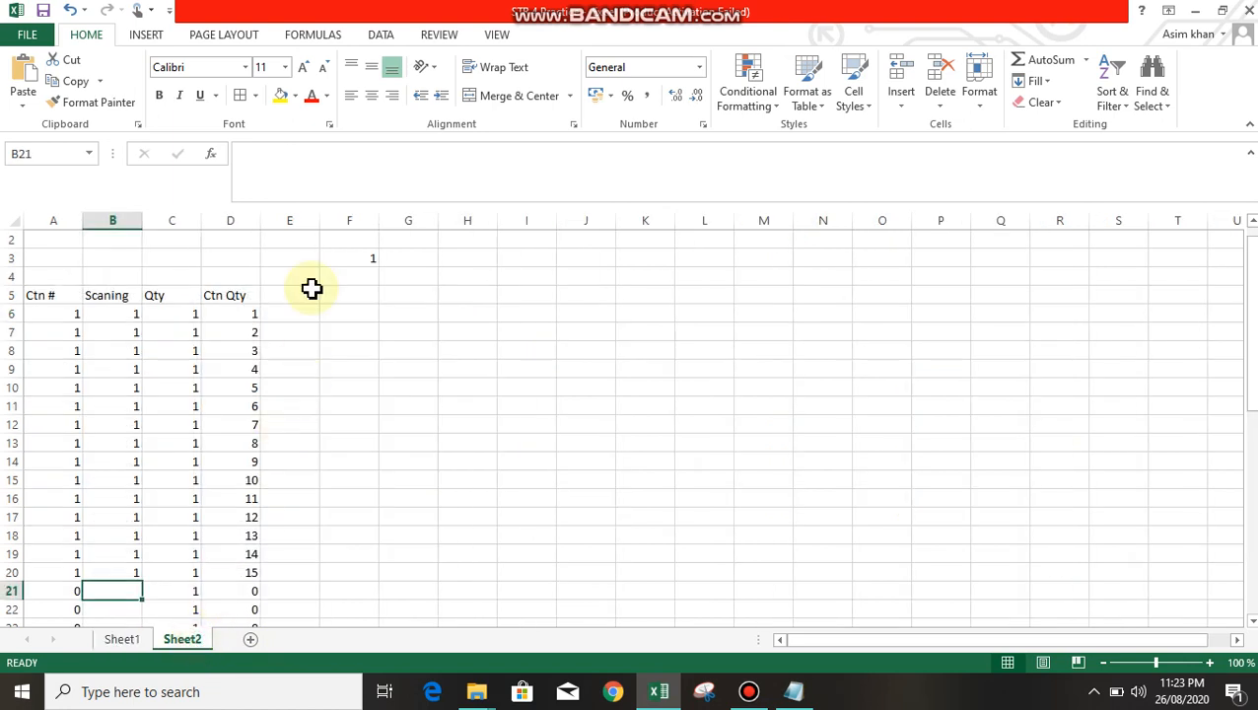
left_click(349, 258)
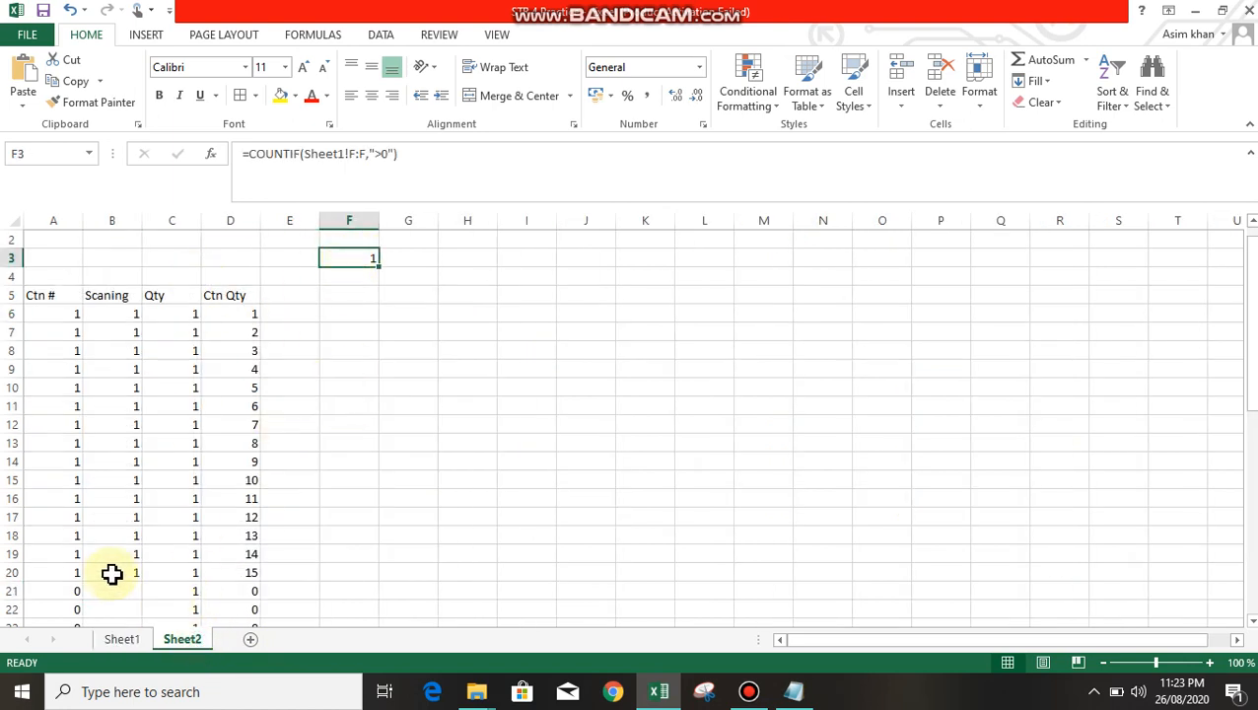
left_click(746, 693)
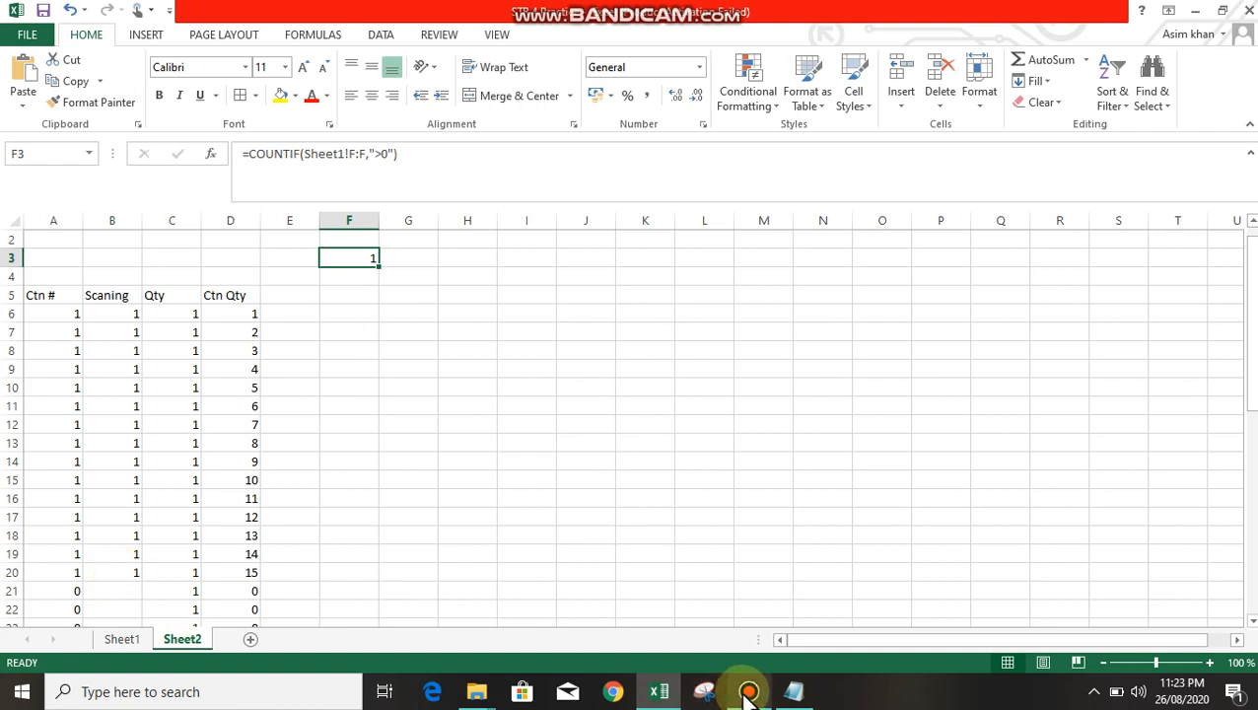
left_click(339, 330)
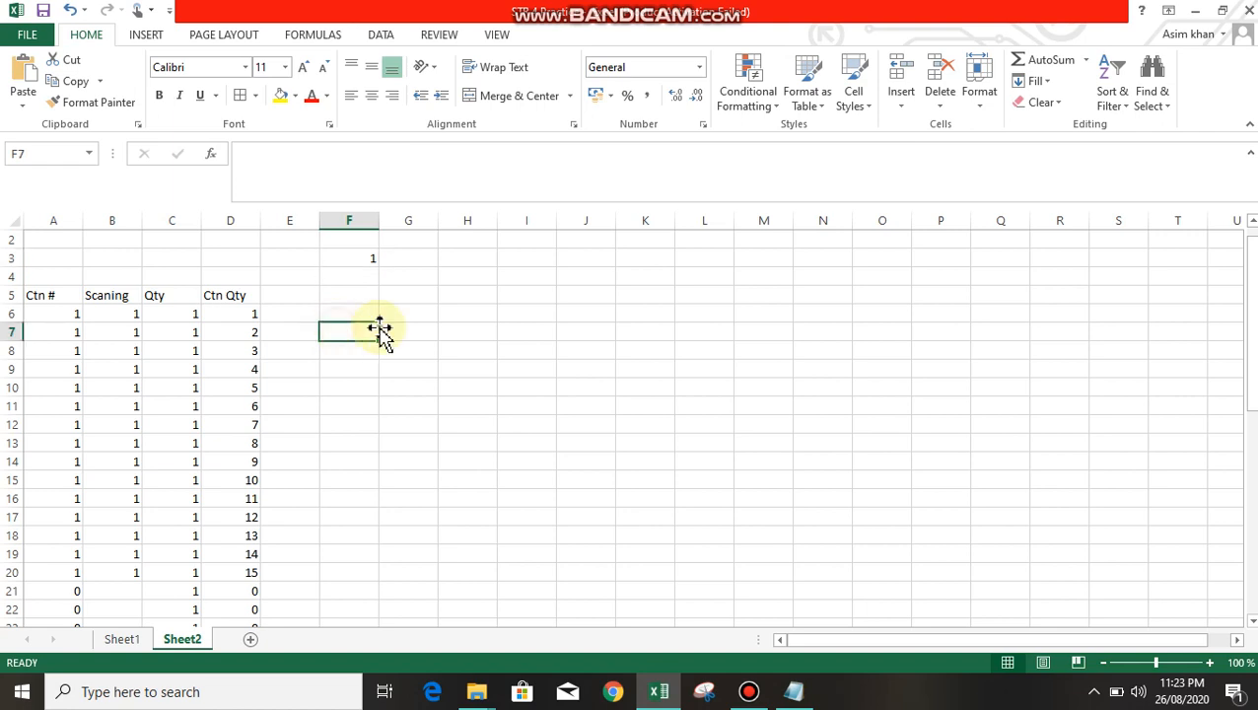
left_click(555, 335)
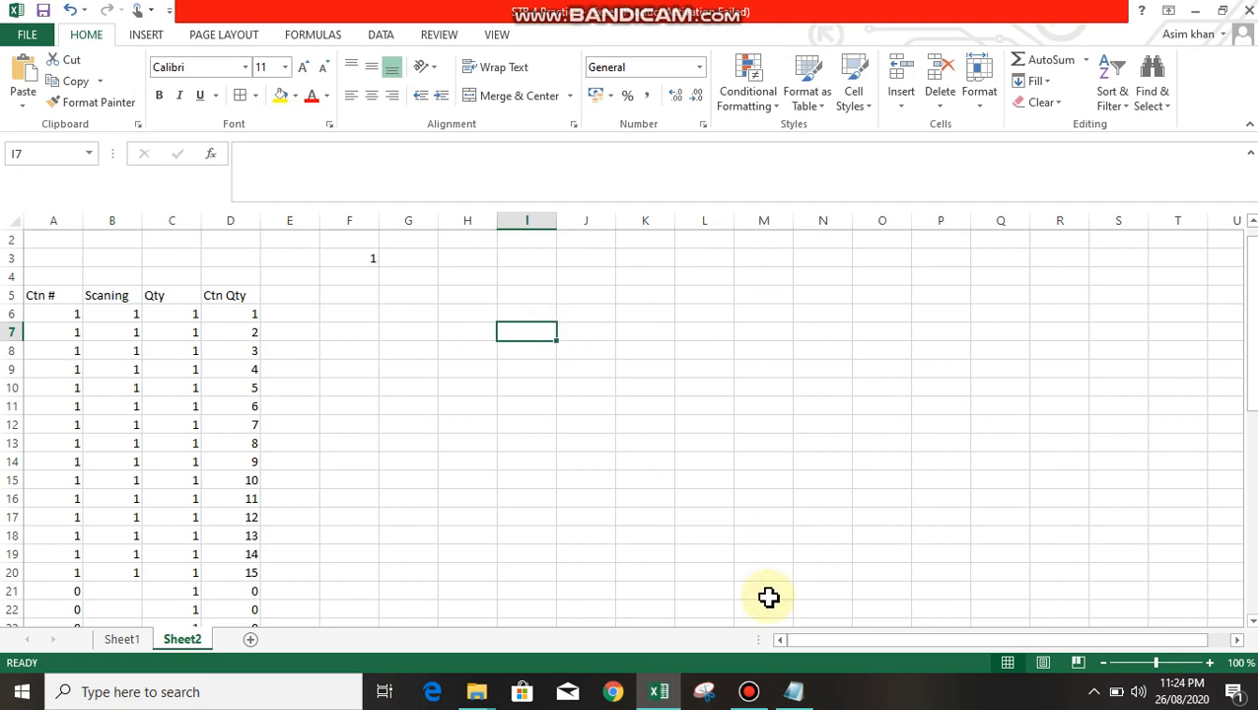
left_click(750, 692)
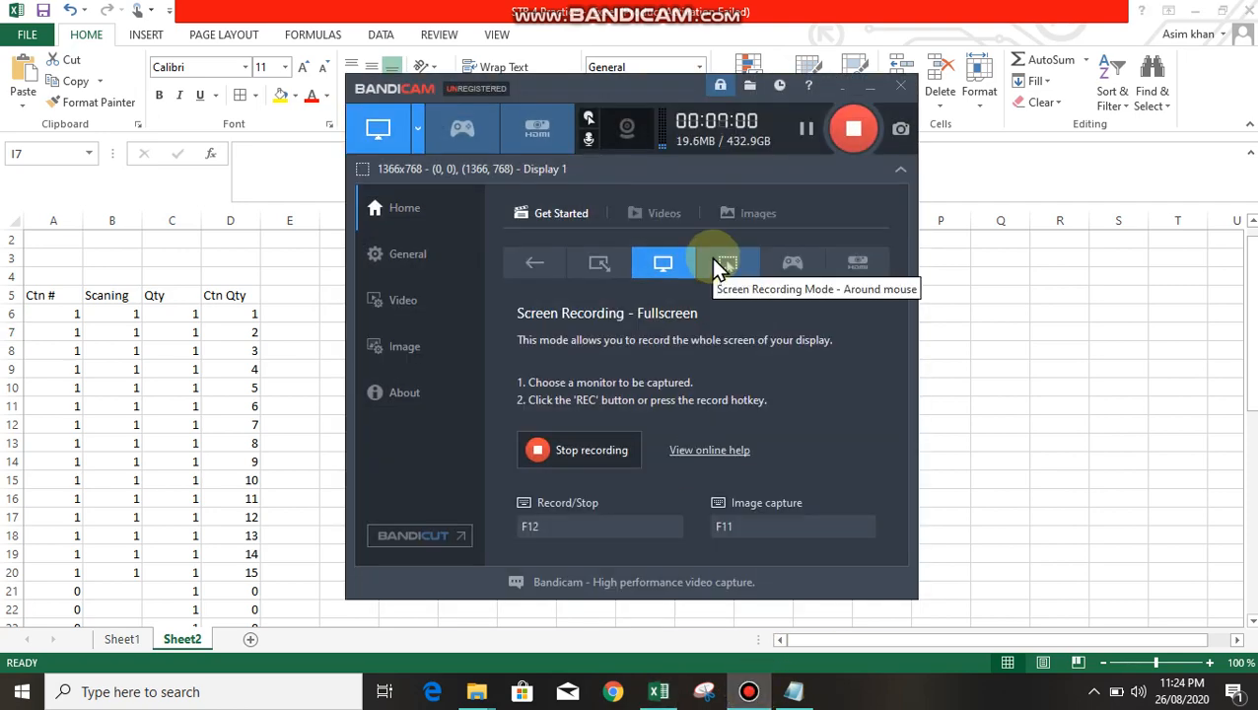